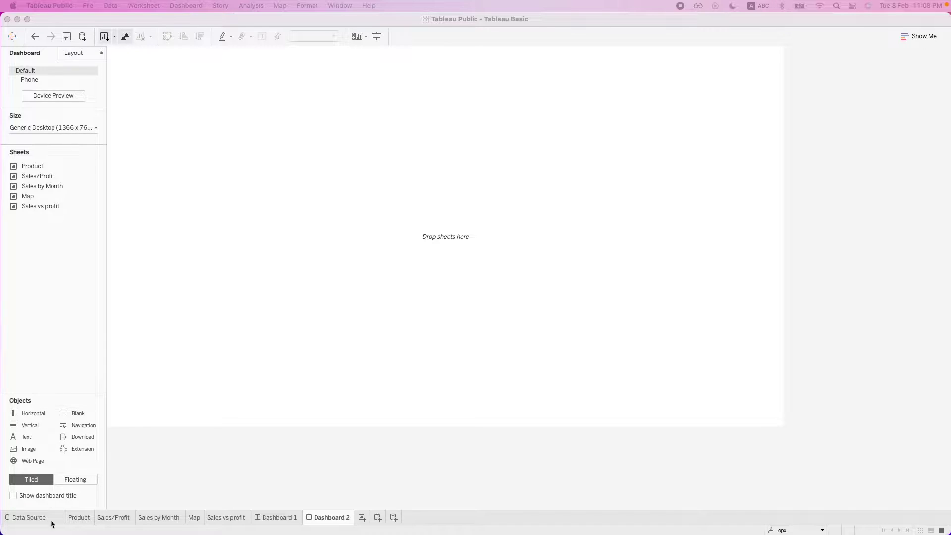
# Review the Product, Sales/Profit, Sales by Month and Map worksheets, then return to empty Dashboard 2.
pyautogui.click(89, 519)
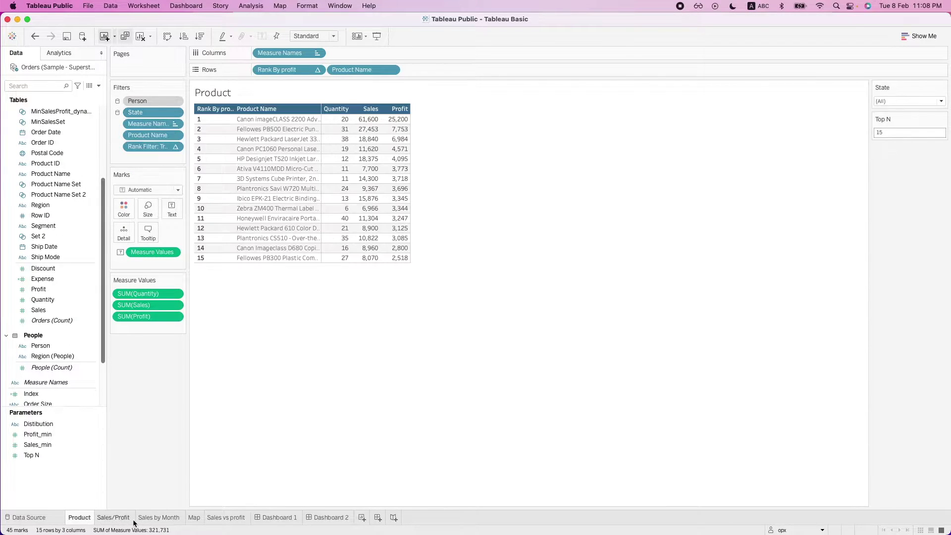
pyautogui.click(126, 518)
pyautogui.click(158, 518)
pyautogui.click(194, 518)
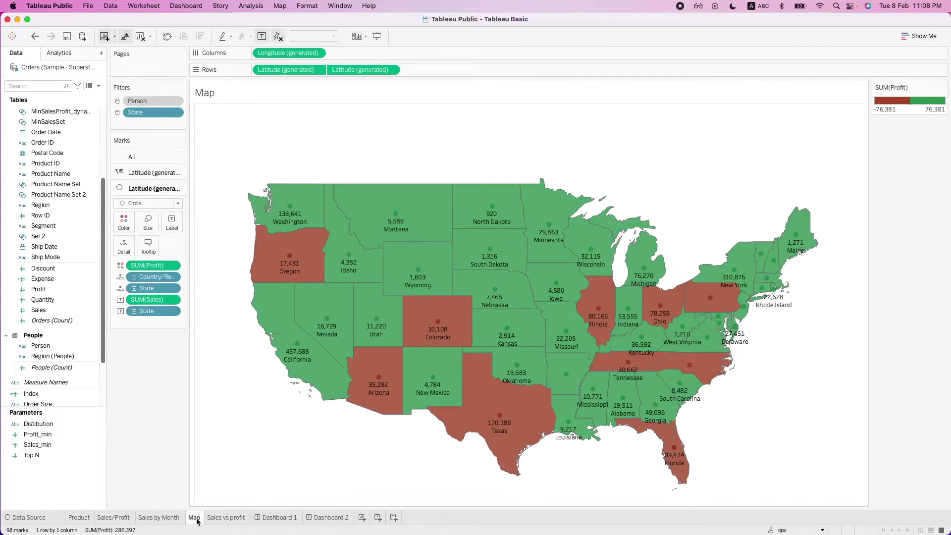
pyautogui.click(319, 518)
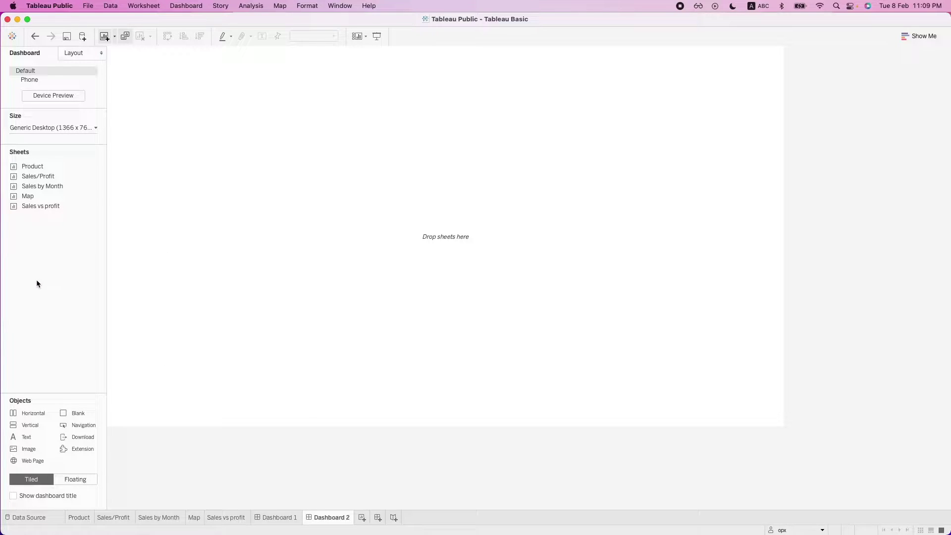
# Add the Product, Sales by Month, Map and Sales vs profit sheets to Dashboard 2.
pyautogui.moveTo(47, 167)
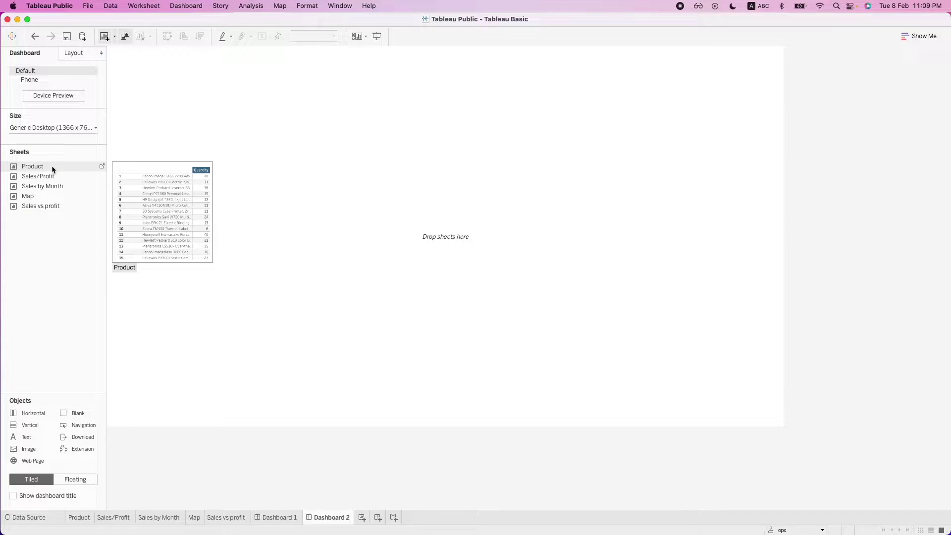
pyautogui.doubleClick(52, 165)
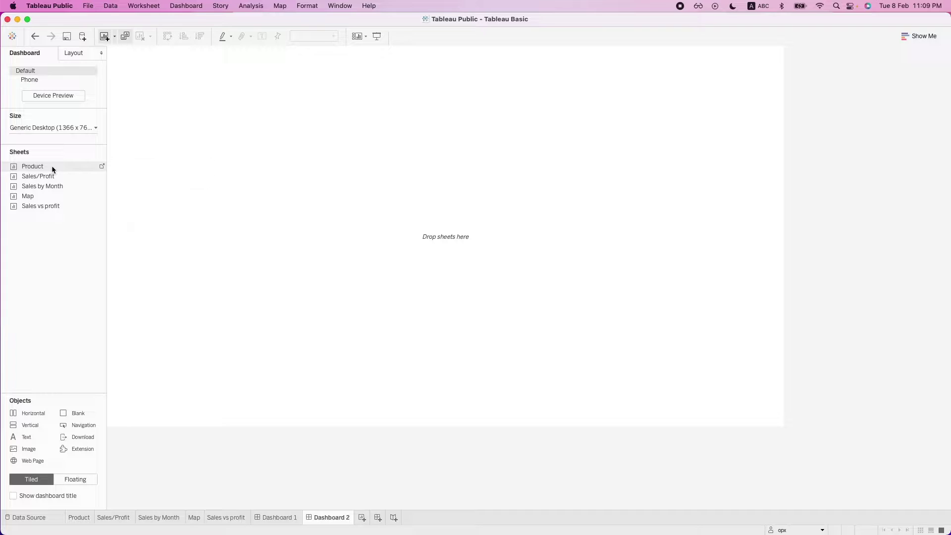
pyautogui.doubleClick(54, 186)
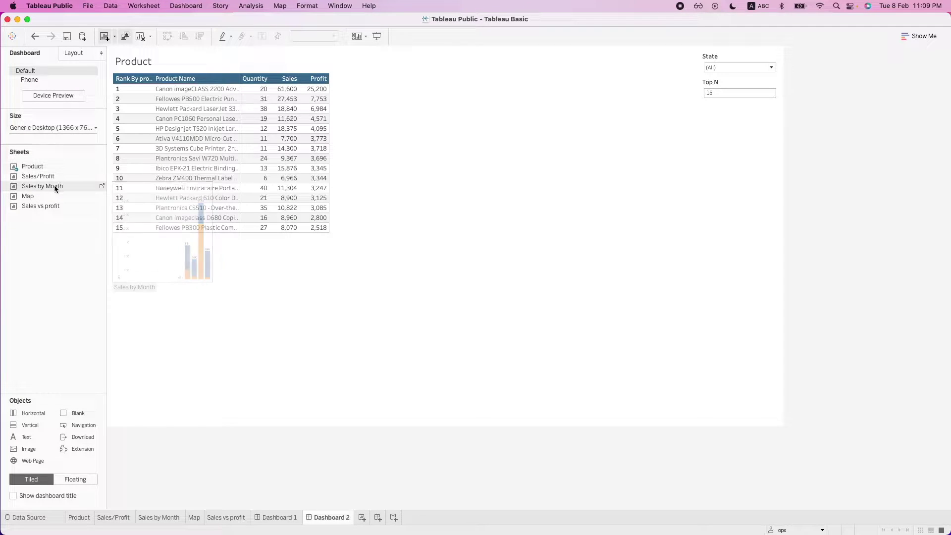
pyautogui.doubleClick(47, 196)
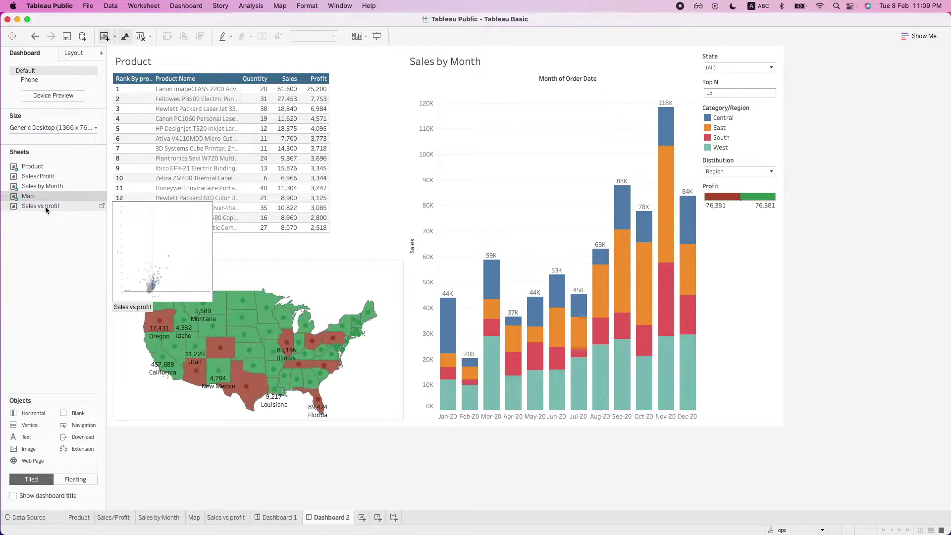
pyautogui.doubleClick(40, 206)
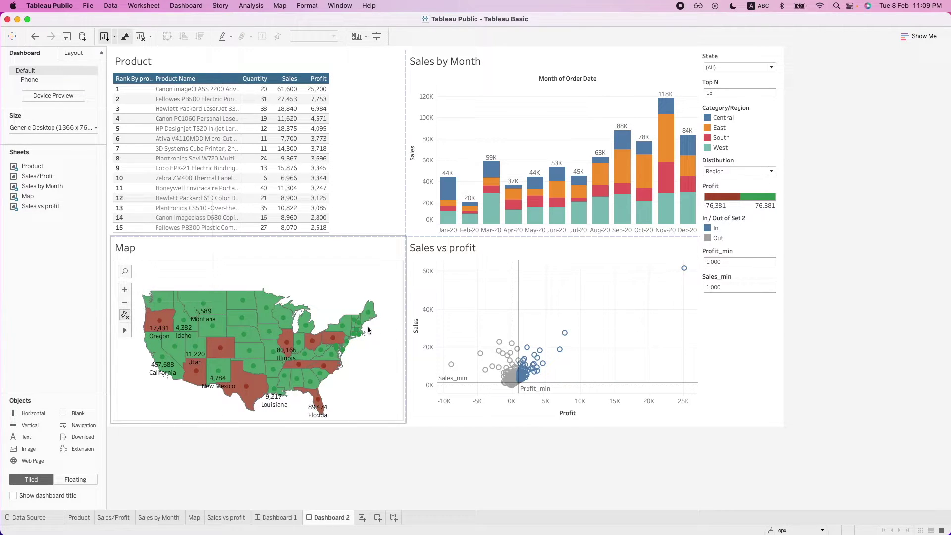
pyautogui.click(448, 352)
pyautogui.click(714, 399)
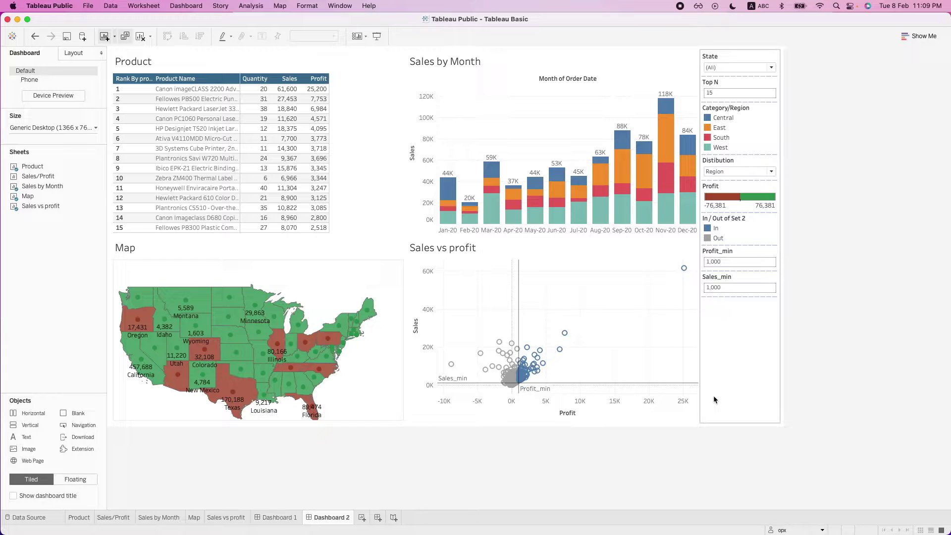
pyautogui.click(545, 64)
# Swap Sales by Month left of Product, remove the Set 2 legend, and put Distribution above it.
pyautogui.moveTo(547, 53); pyautogui.dragTo(170, 109)
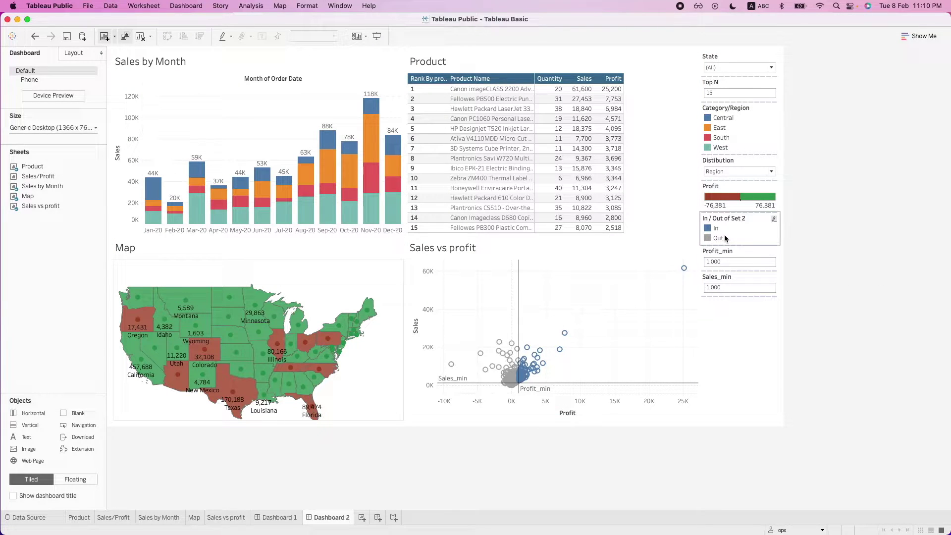
pyautogui.click(786, 218)
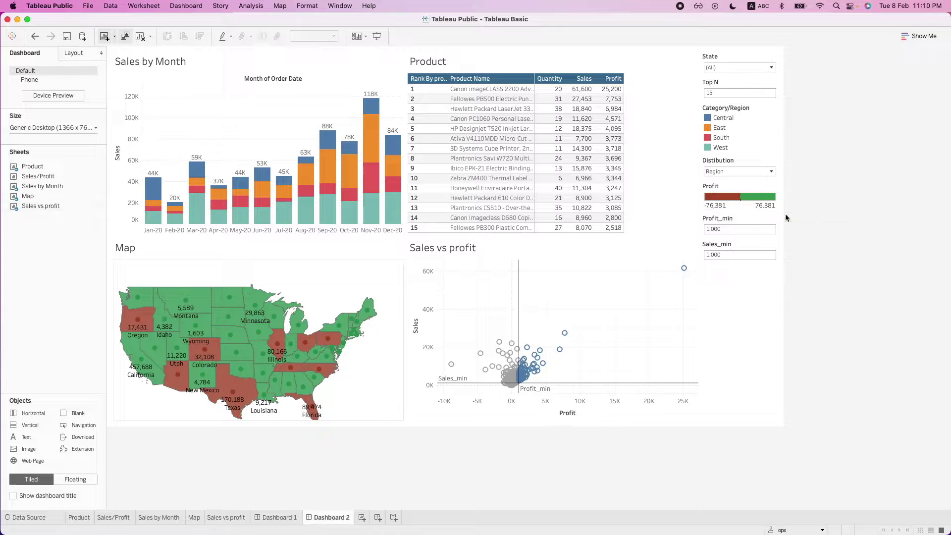
pyautogui.click(761, 289)
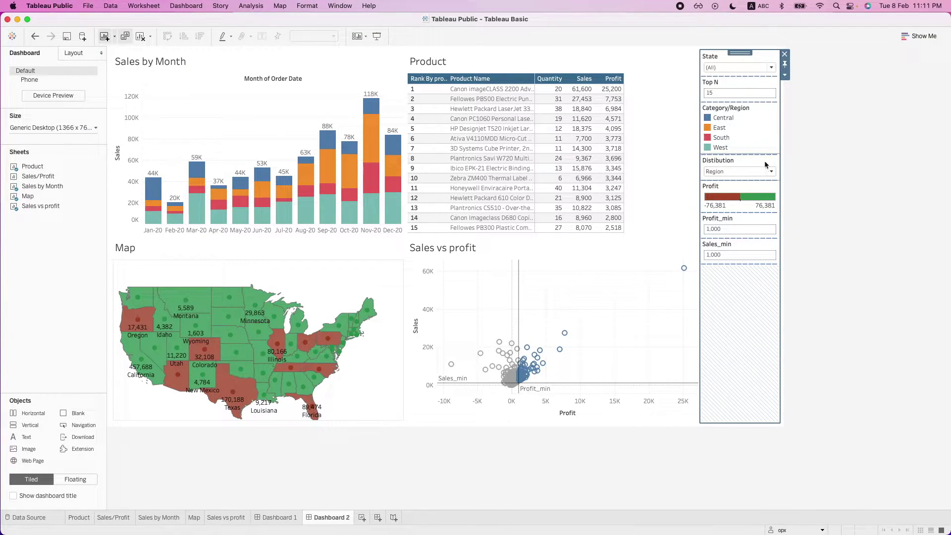
pyautogui.moveTo(764, 165)
pyautogui.mouseDown()
pyautogui.moveTo(488, 141)
pyautogui.moveTo(185, 61)
pyautogui.moveTo(194, 72)
pyautogui.mouseUp()
pyautogui.moveTo(238, 144); pyautogui.dragTo(238, 76)
# Move the Profit legend above the Map, and Profit_min and Sales_min in a row above Sales vs profit.
pyautogui.click(751, 169)
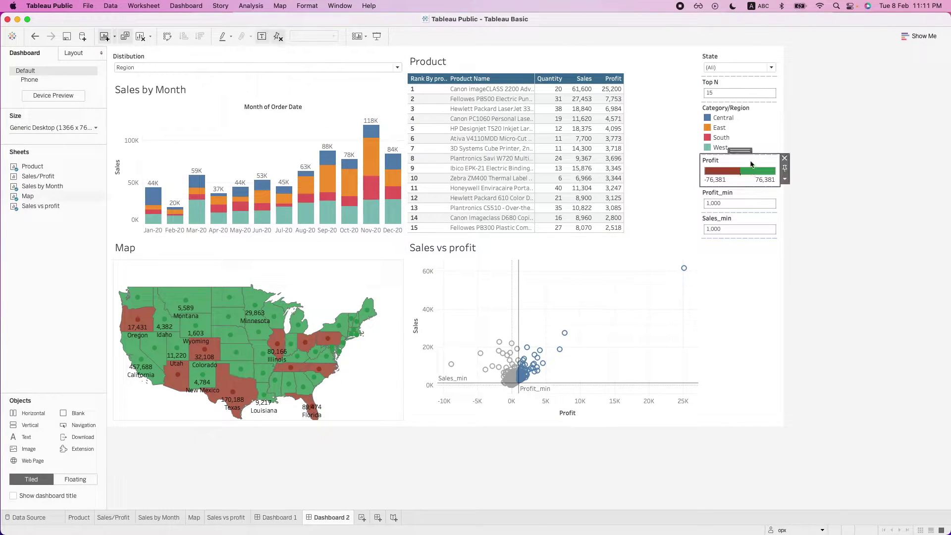
pyautogui.moveTo(740, 155); pyautogui.dragTo(366, 258)
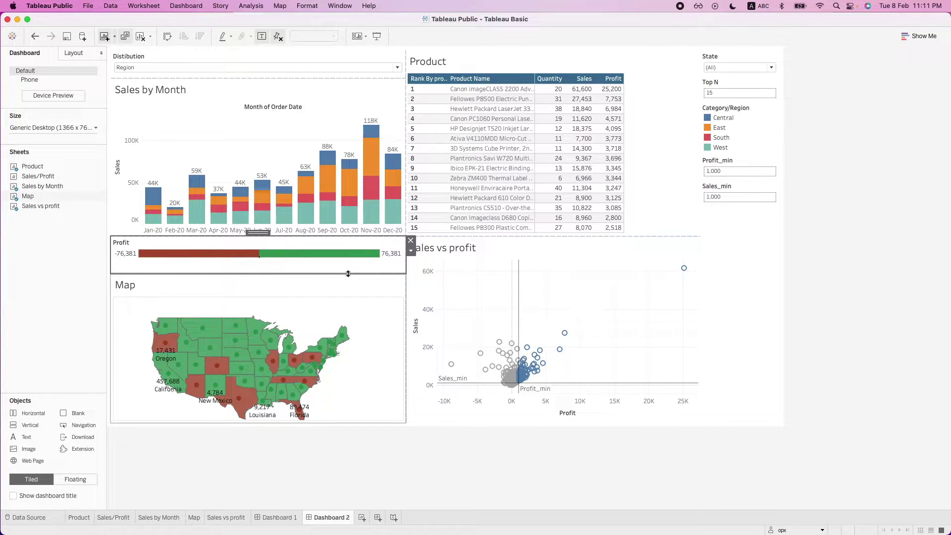
pyautogui.click(762, 168)
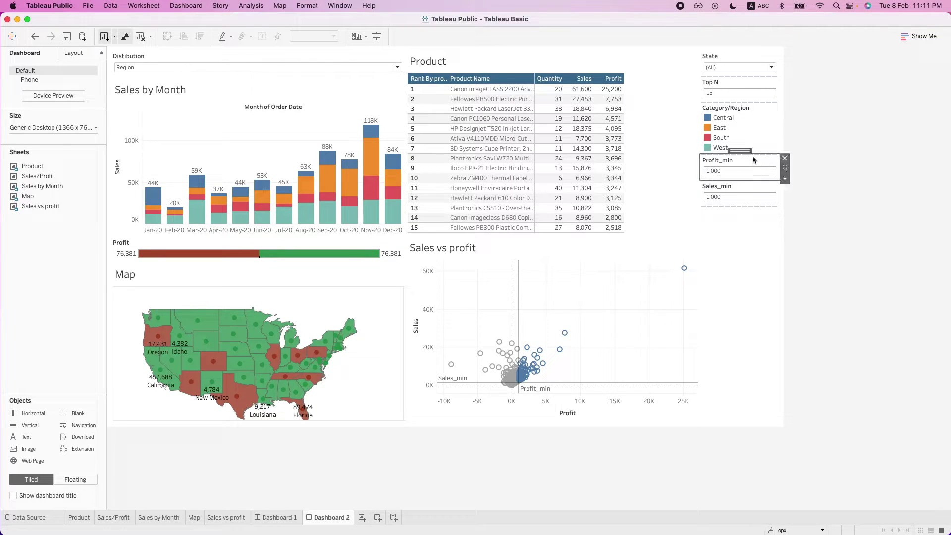
pyautogui.moveTo(747, 154); pyautogui.dragTo(580, 249)
pyautogui.click(748, 164)
pyautogui.moveTo(747, 151); pyautogui.dragTo(672, 254)
pyautogui.moveTo(549, 328); pyautogui.dragTo(551, 278)
# Move the Category/Region legend beside Sales by Month.
pyautogui.click(604, 280)
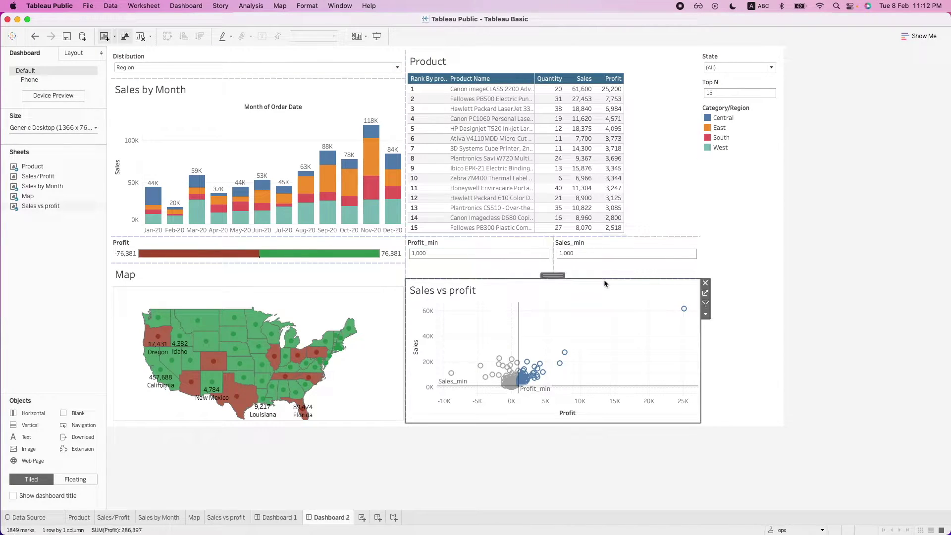
pyautogui.click(733, 117)
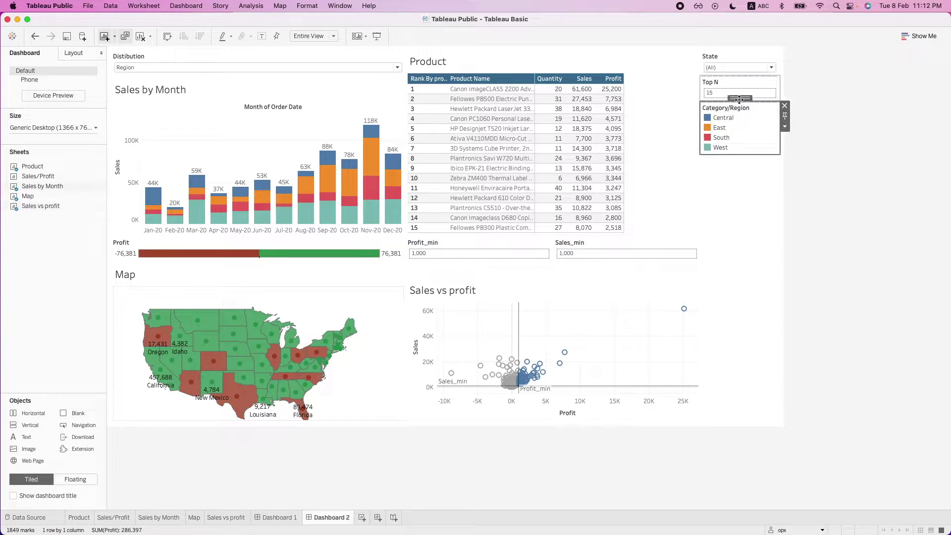
pyautogui.moveTo(741, 99); pyautogui.dragTo(392, 101)
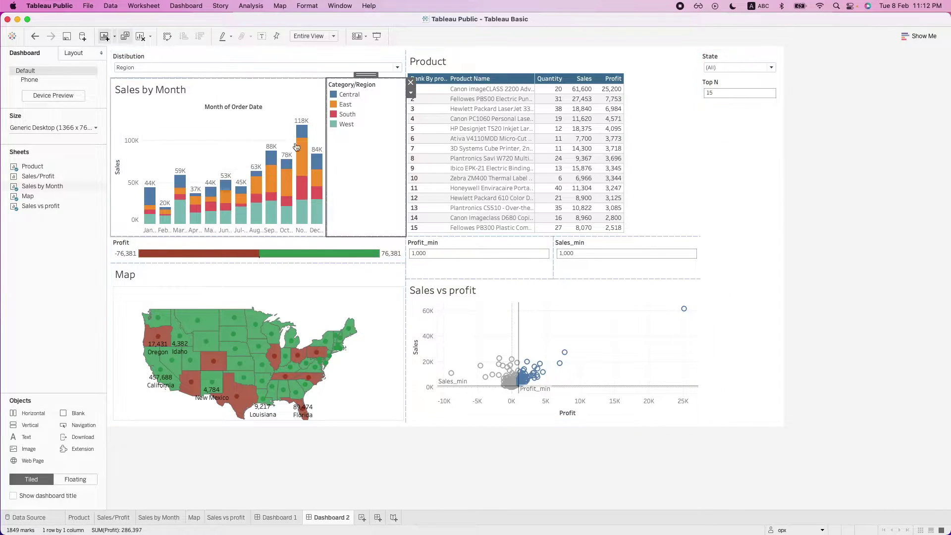
# Remove the State filter, place Top N in a strip above Product, and shorten the Profit_min row.
pyautogui.click(758, 56)
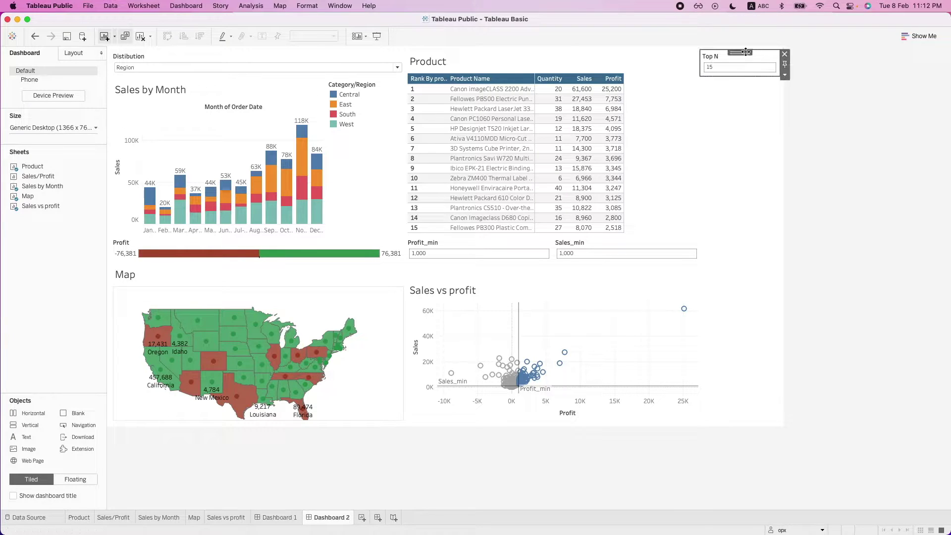
pyautogui.moveTo(741, 52); pyautogui.dragTo(528, 66)
pyautogui.moveTo(536, 142); pyautogui.dragTo(536, 86)
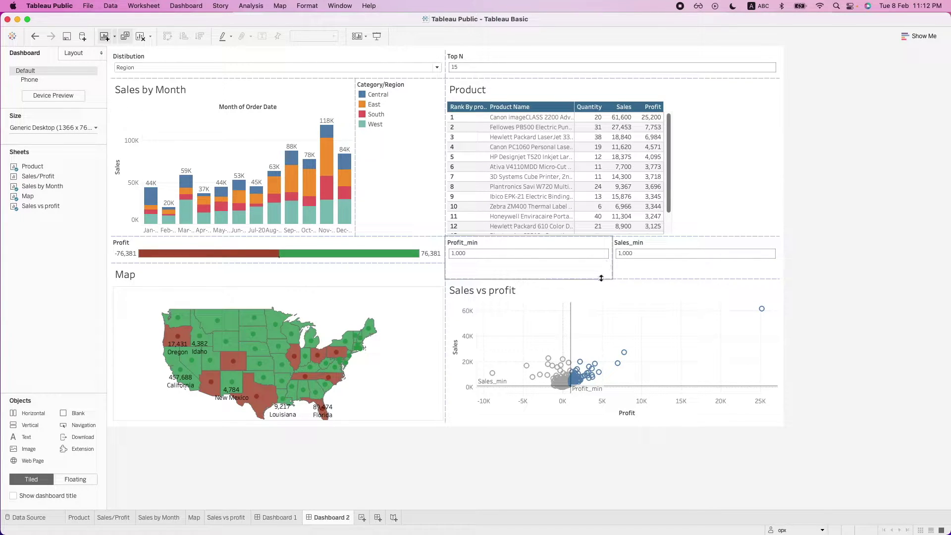
pyautogui.moveTo(600, 278); pyautogui.dragTo(602, 263)
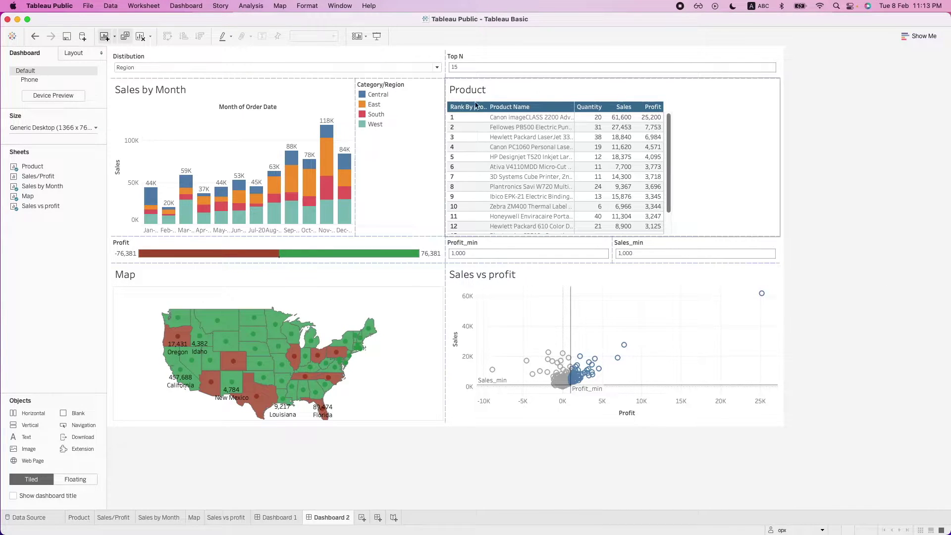
# Set the Product table zone to Fit Width so its columns span the zone.
pyautogui.click(665, 93)
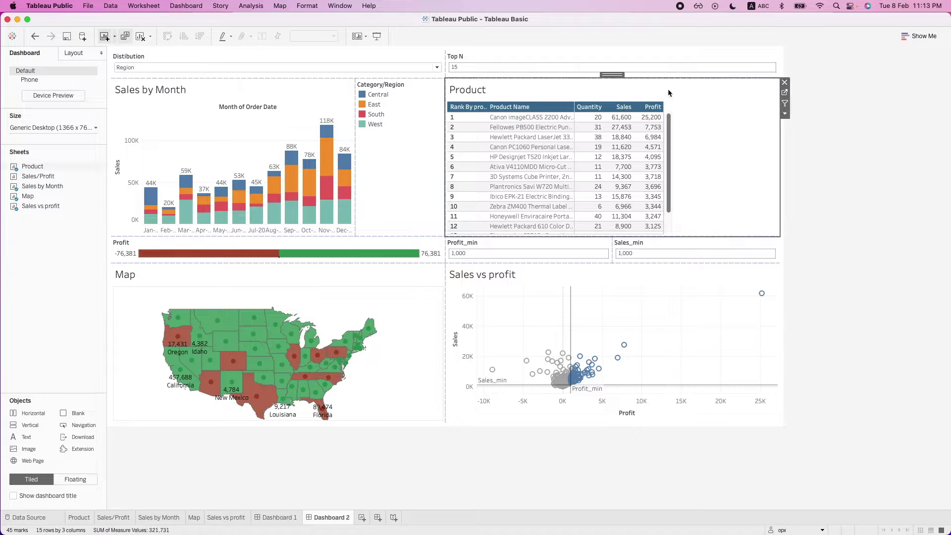
pyautogui.click(785, 114)
pyautogui.press('Escape')
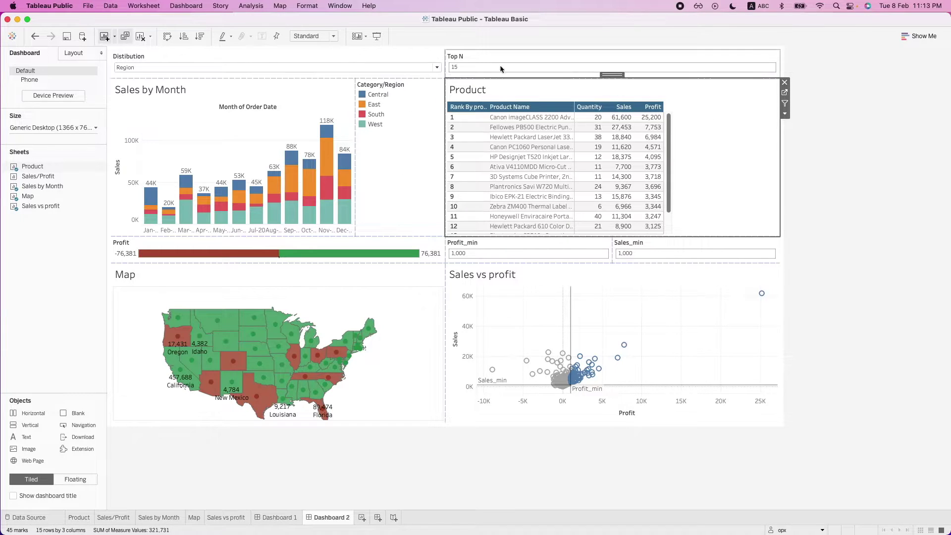
pyautogui.moveTo(629, 181)
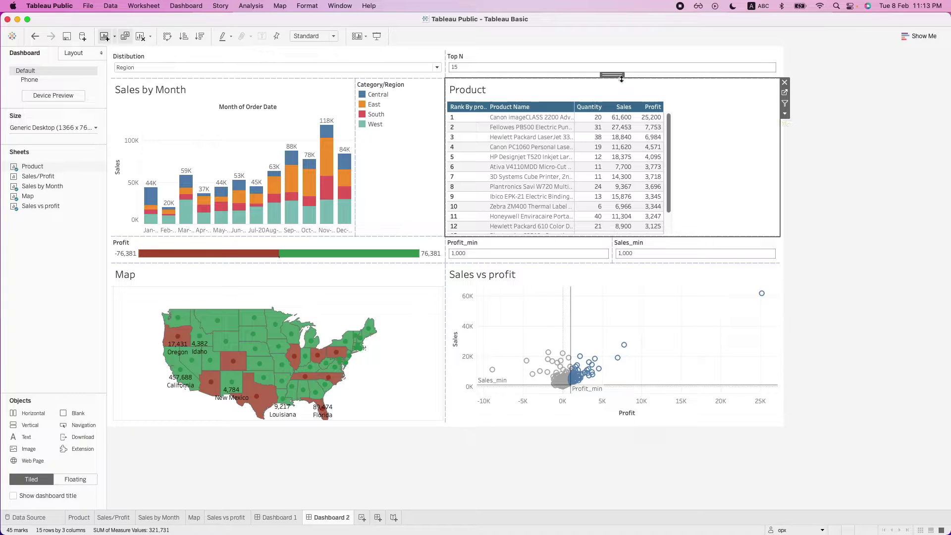
pyautogui.click(785, 114)
pyautogui.moveTo(841, 142)
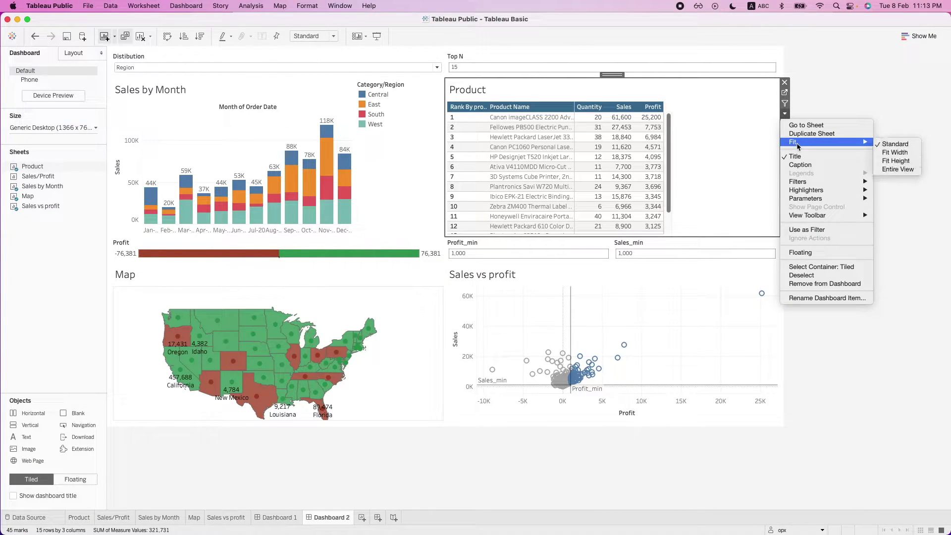
pyautogui.click(886, 154)
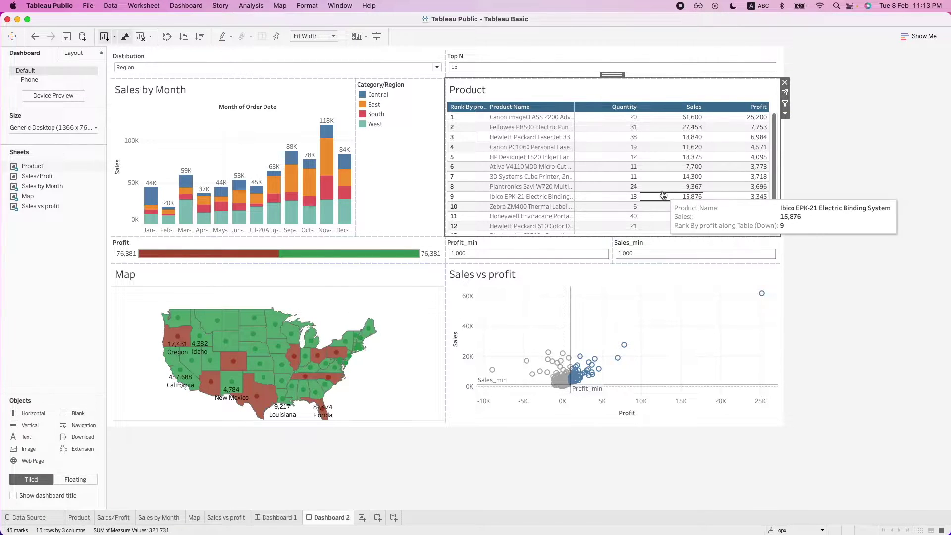
pyautogui.scroll(-2, 663, 195)
pyautogui.scroll(2, 612, 217)
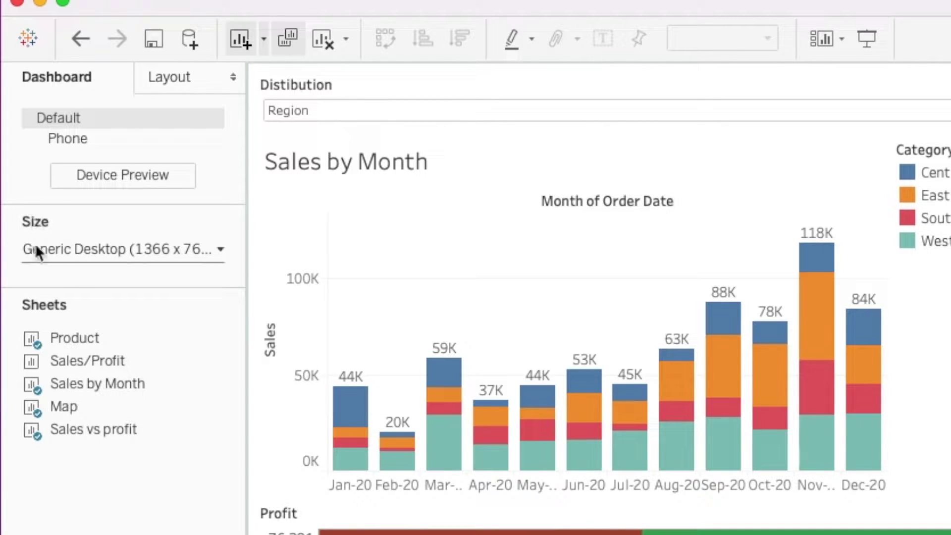
# Keep Dashboard 2 at the fixed Generic Desktop (1366 x 768) size.
pyautogui.click(76, 253)
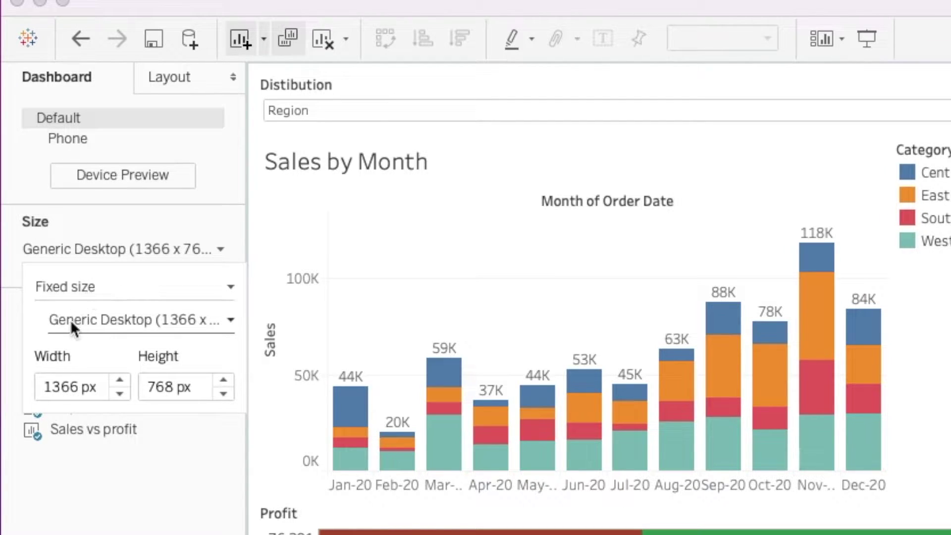
pyautogui.click(90, 319)
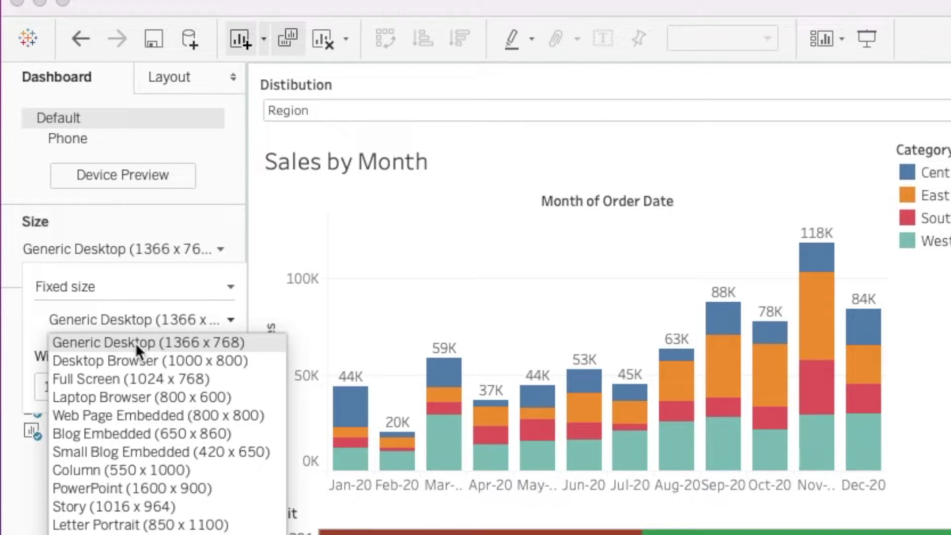
pyautogui.click(136, 342)
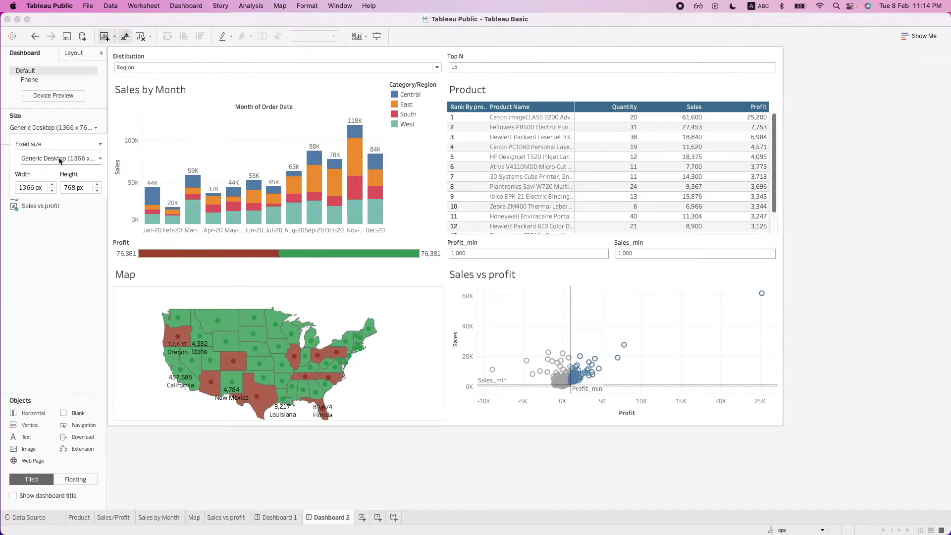
pyautogui.click(69, 126)
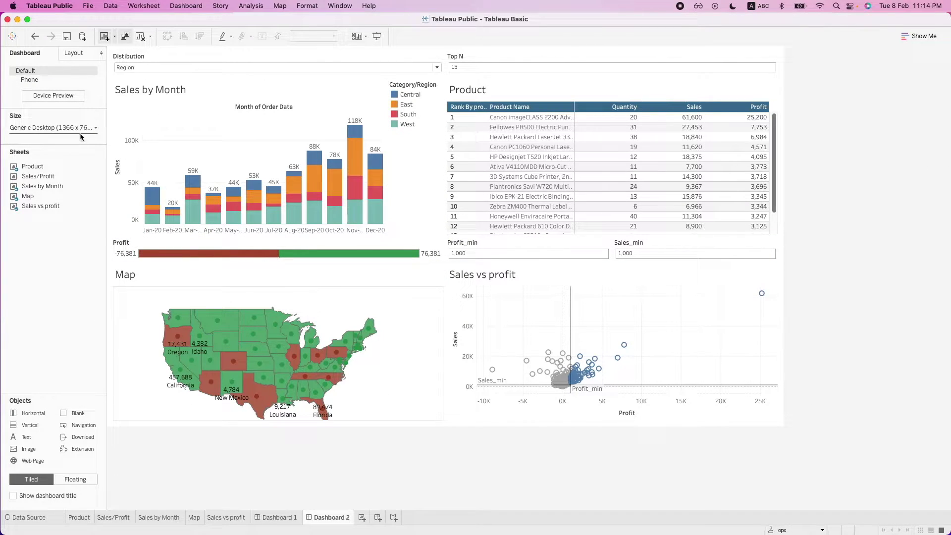
# Preview Dashboard 2 in presentation mode, then return to editing.
pyautogui.click(379, 36)
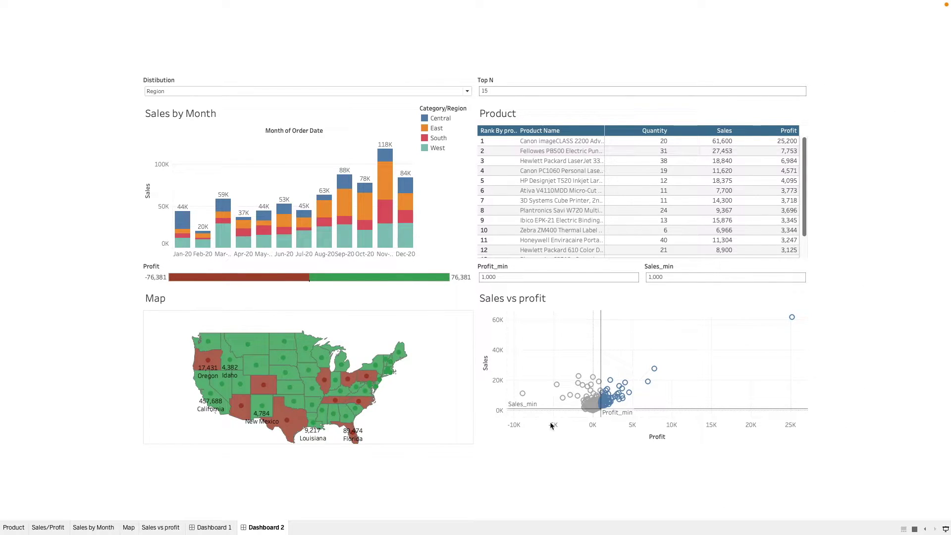
pyautogui.click(945, 529)
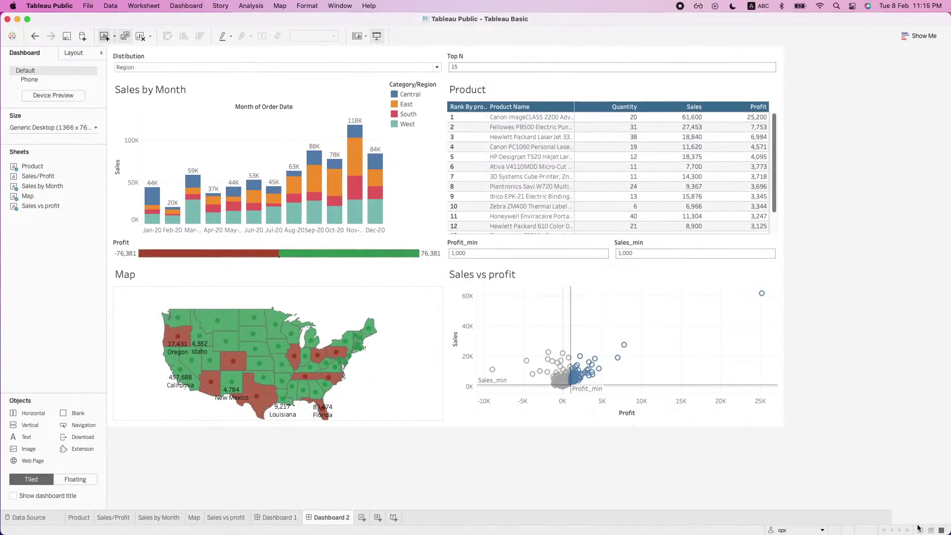
pyautogui.click(54, 129)
# Switch Dashboard 2 to Automatic size and preview it in presentation mode before returning to editing.
pyautogui.click(59, 146)
pyautogui.click(55, 159)
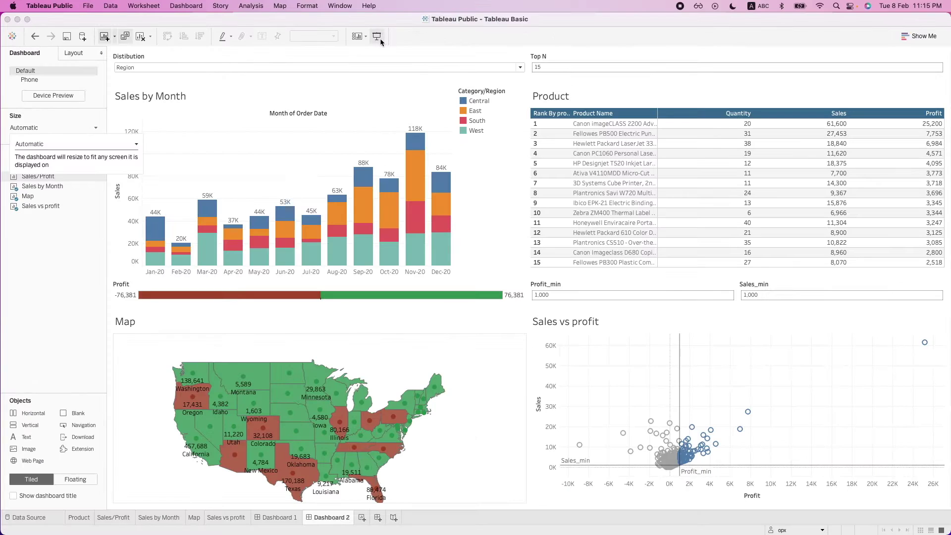
pyautogui.click(946, 91)
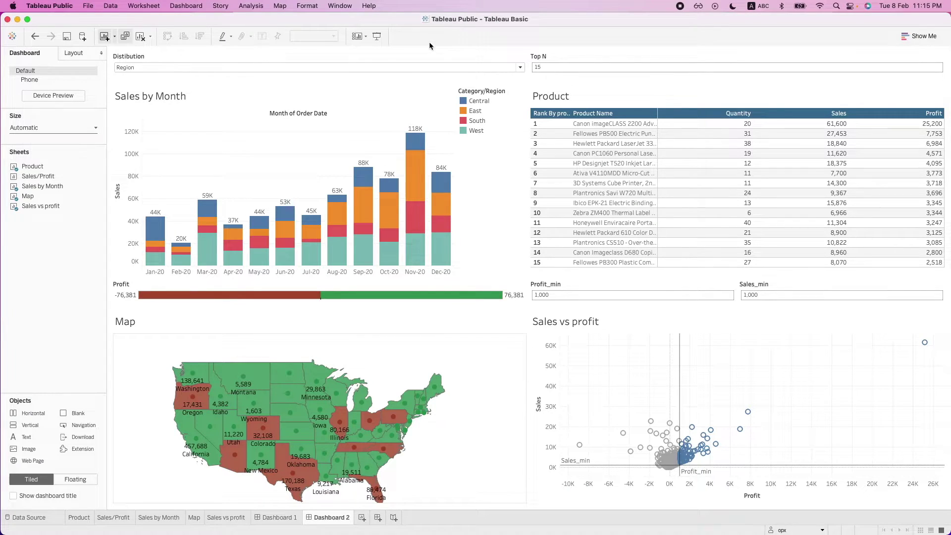
pyautogui.click(377, 36)
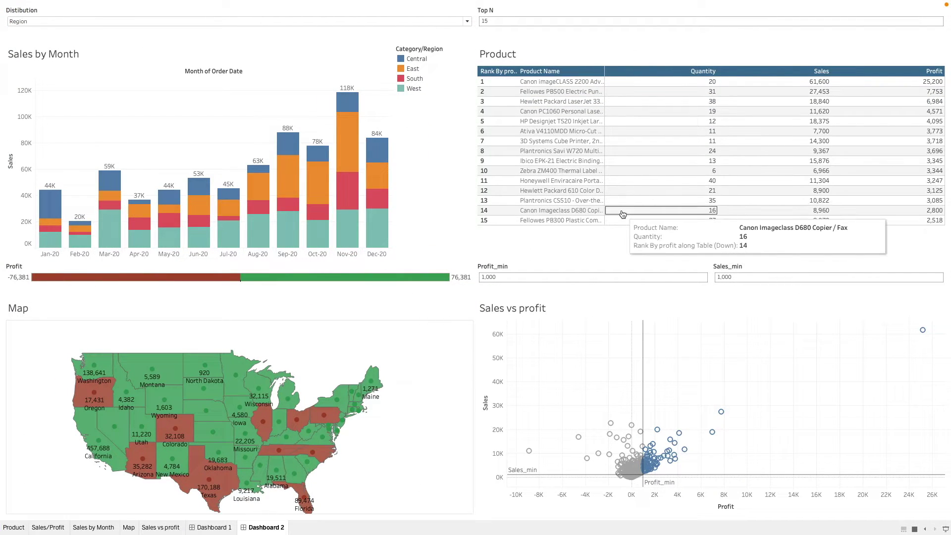
pyautogui.click(945, 528)
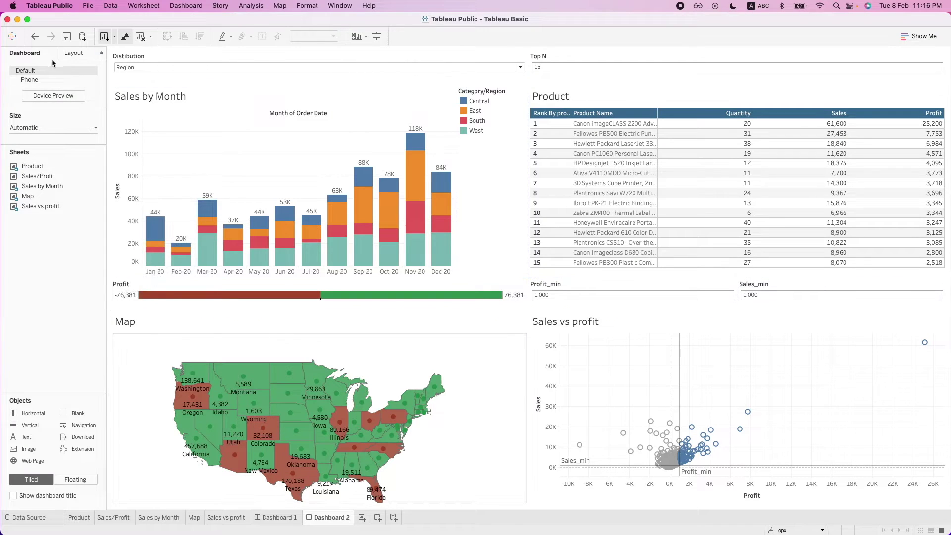
pyautogui.click(82, 55)
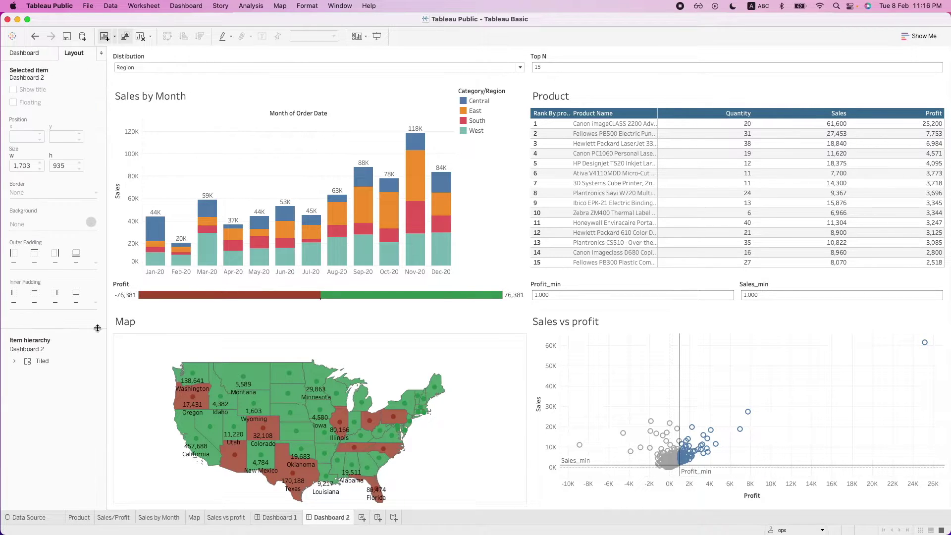
pyautogui.click(14, 361)
pyautogui.click(30, 373)
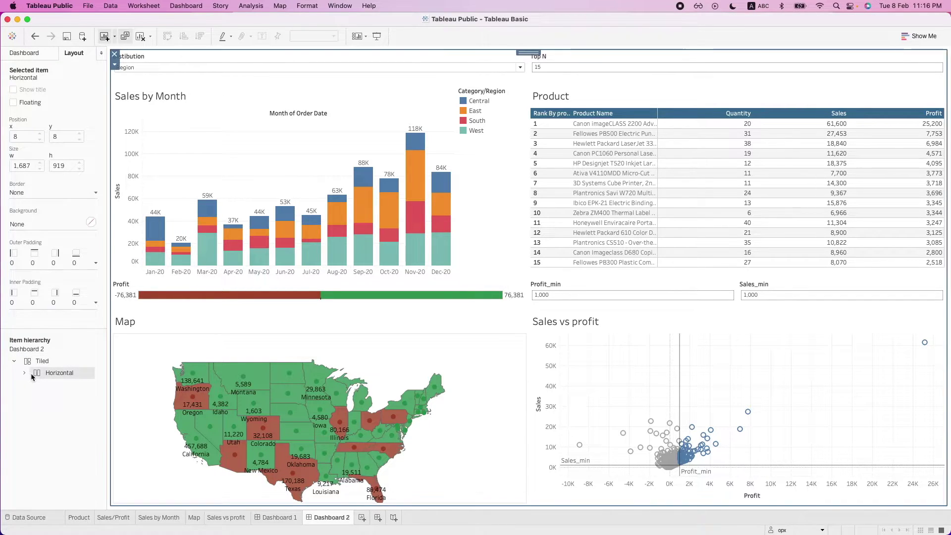
pyautogui.click(23, 373)
pyautogui.click(34, 384)
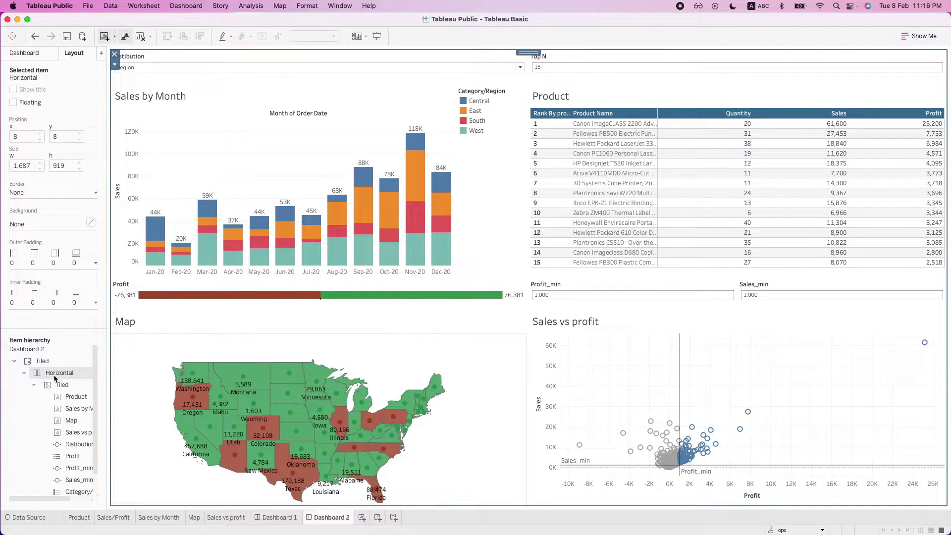
pyautogui.click(15, 363)
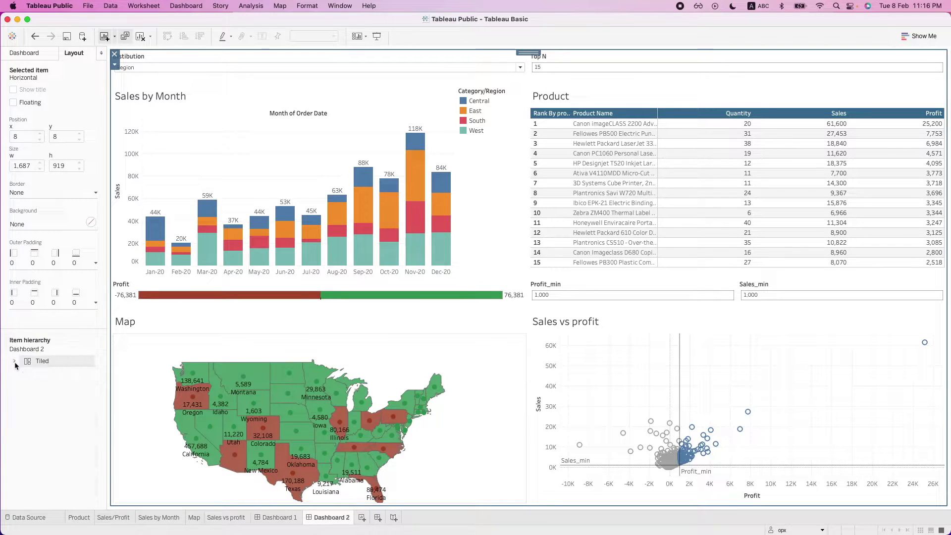
pyautogui.click(26, 55)
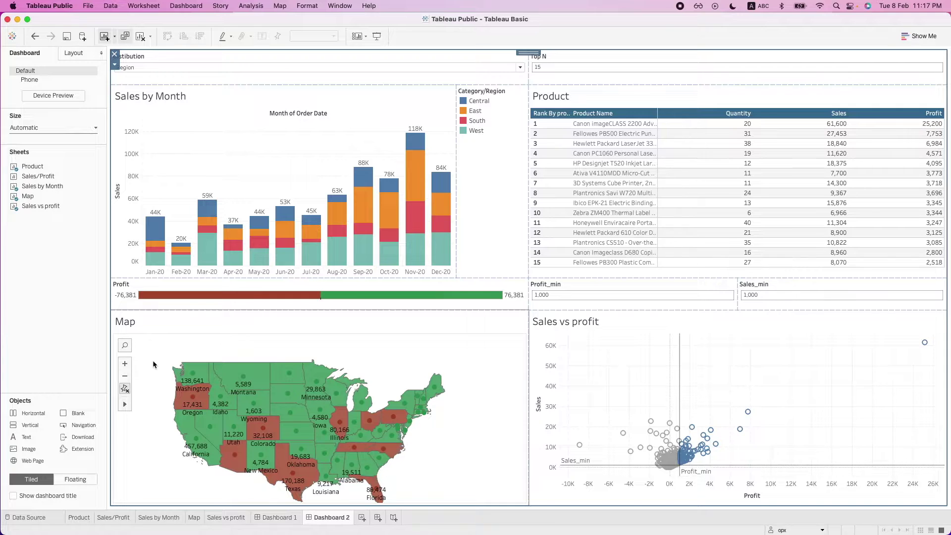
# Try moving the Profit legend beside the Map, then return it to its row above the Map.
pyautogui.scroll(-1, 152, 364)
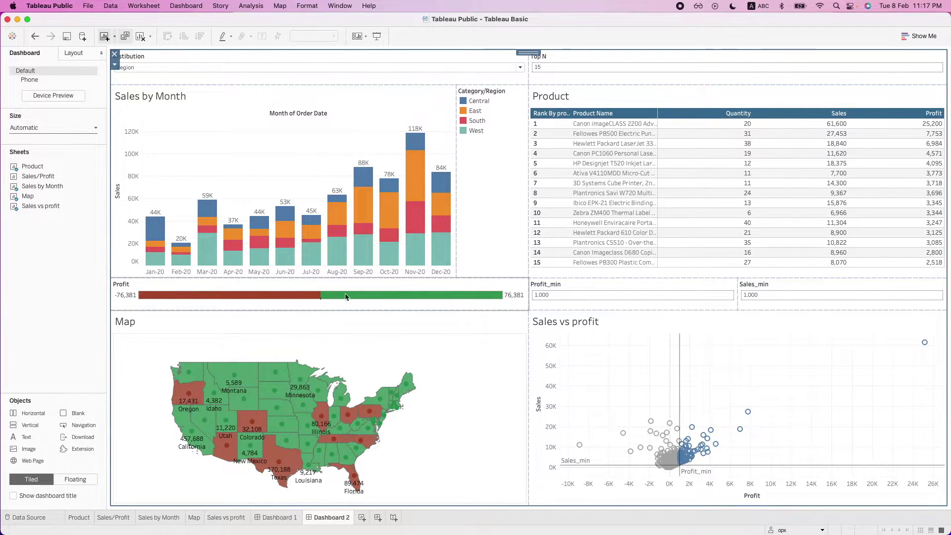
pyautogui.click(246, 287)
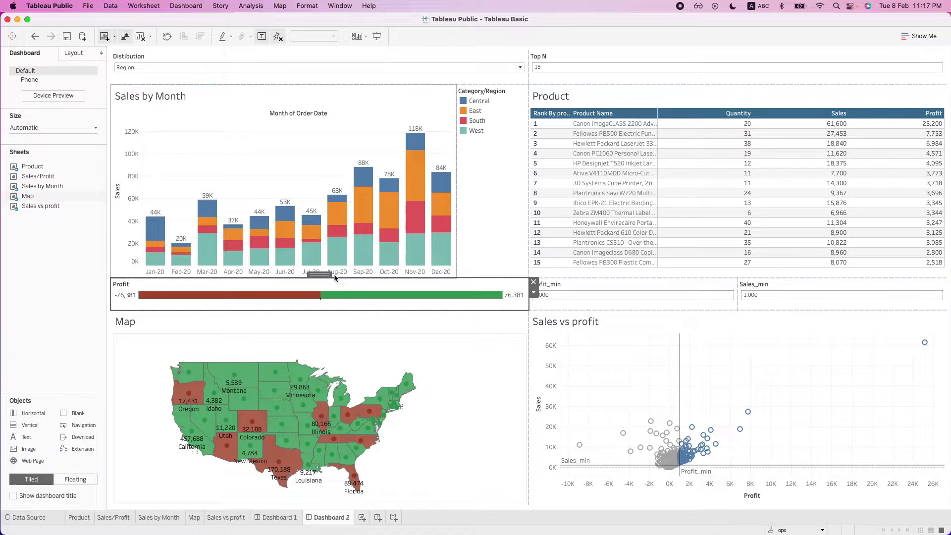
pyautogui.moveTo(322, 273); pyautogui.dragTo(356, 298)
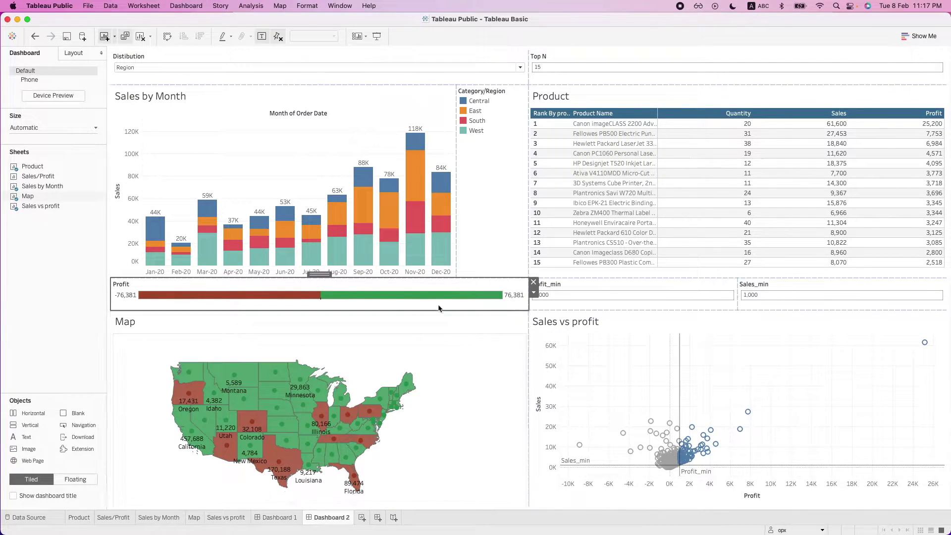
pyautogui.moveTo(319, 273); pyautogui.dragTo(483, 391)
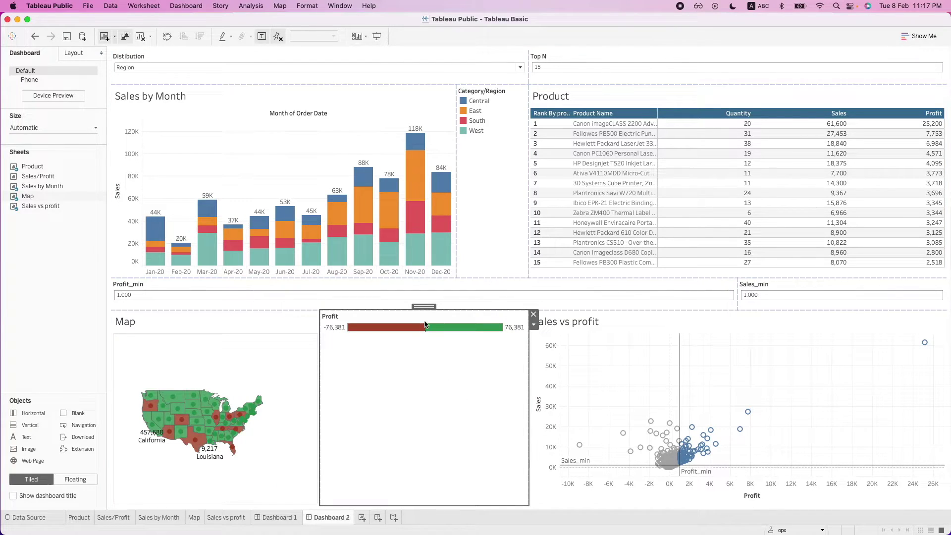
pyautogui.moveTo(427, 324); pyautogui.dragTo(350, 308)
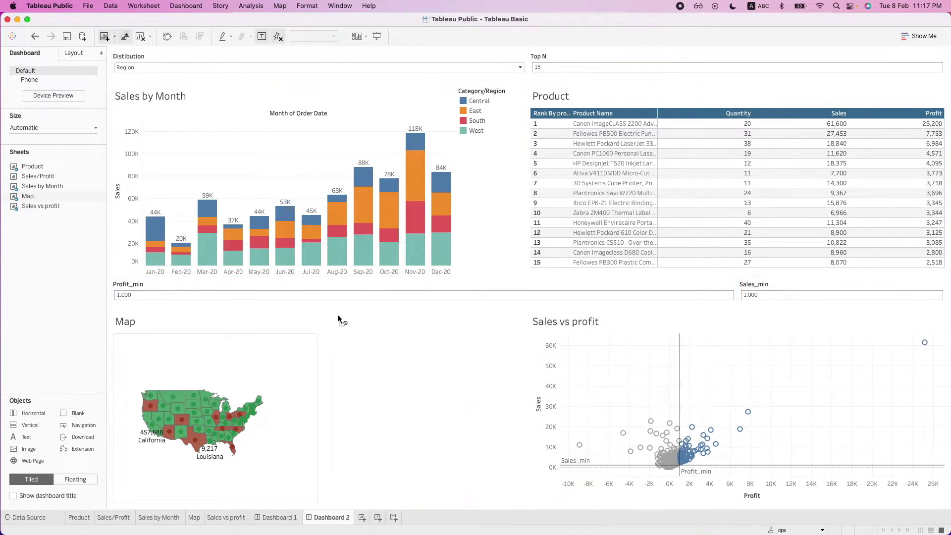
pyautogui.moveTo(298, 325); pyautogui.dragTo(300, 327)
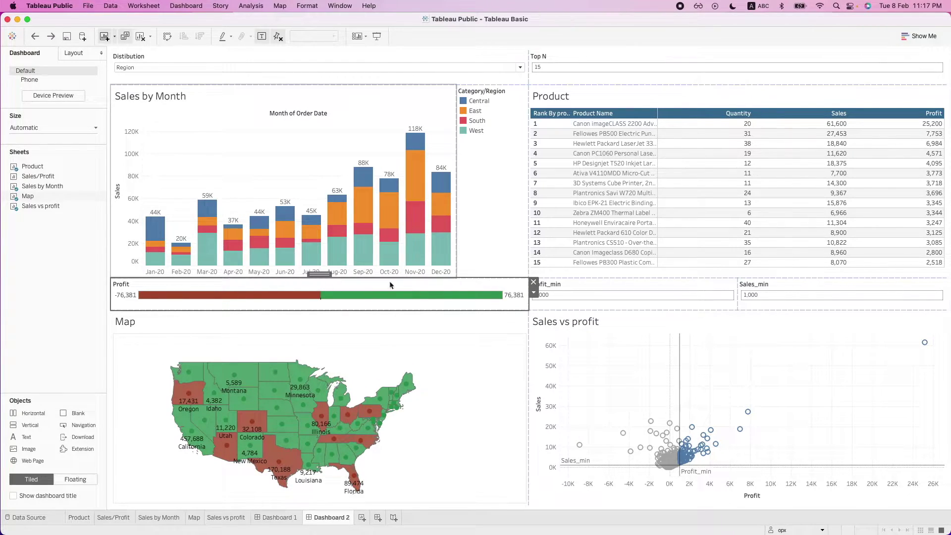
# Make the Profit legend floating and place it at the Map's top-right corner.
pyautogui.click(533, 293)
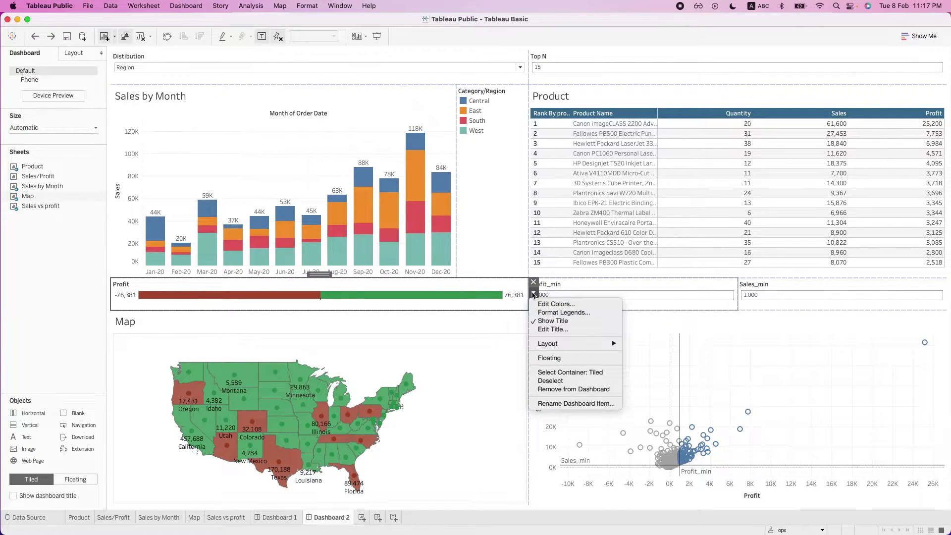
pyautogui.click(555, 358)
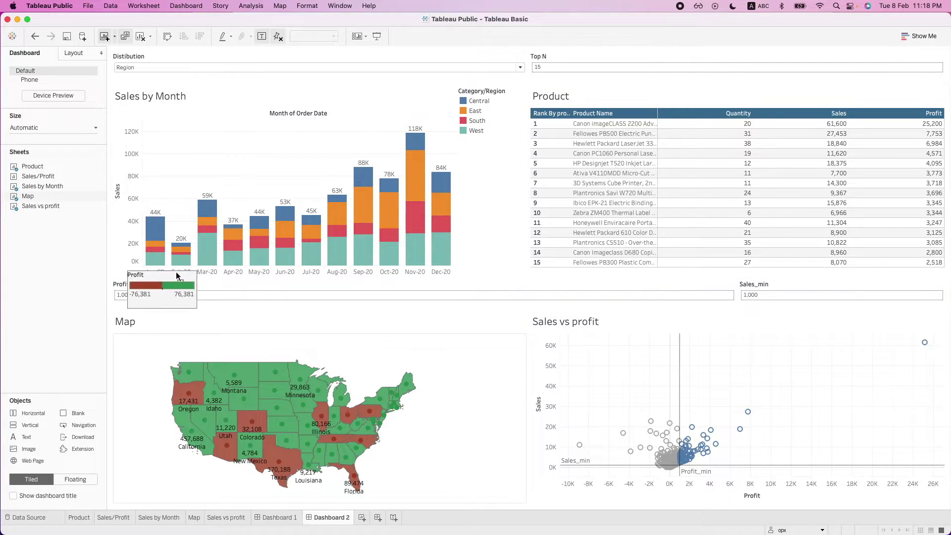
pyautogui.moveTo(168, 263); pyautogui.dragTo(491, 333)
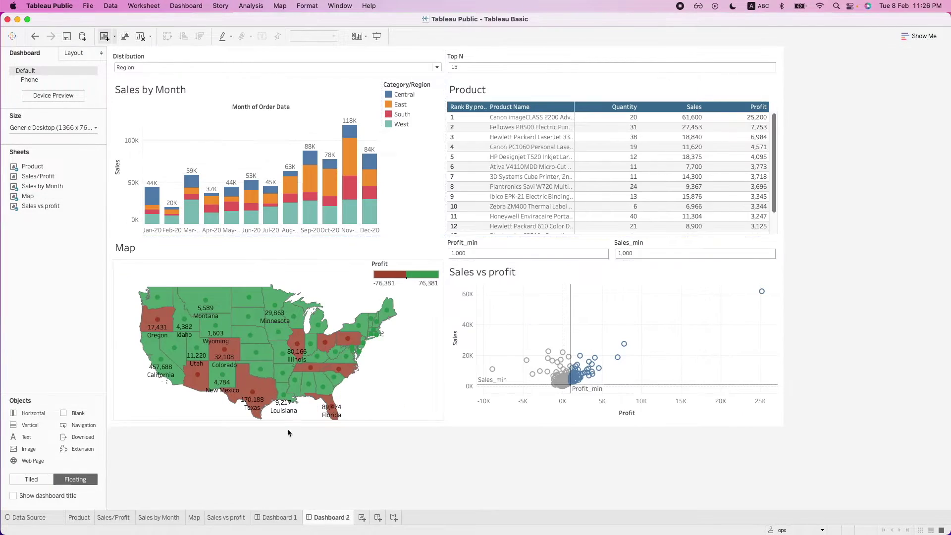
# Give the Map zone a thick solid blue border.
pyautogui.click(198, 269)
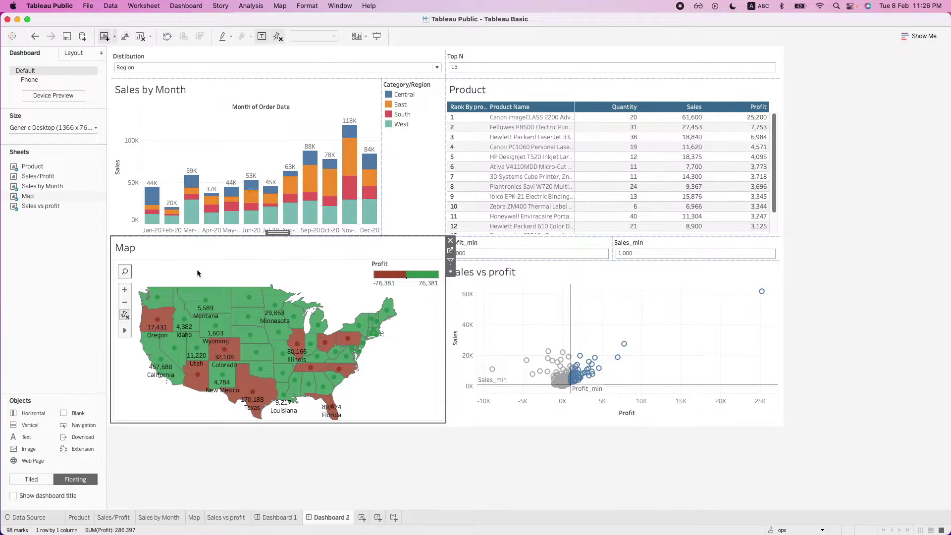
pyautogui.click(276, 233)
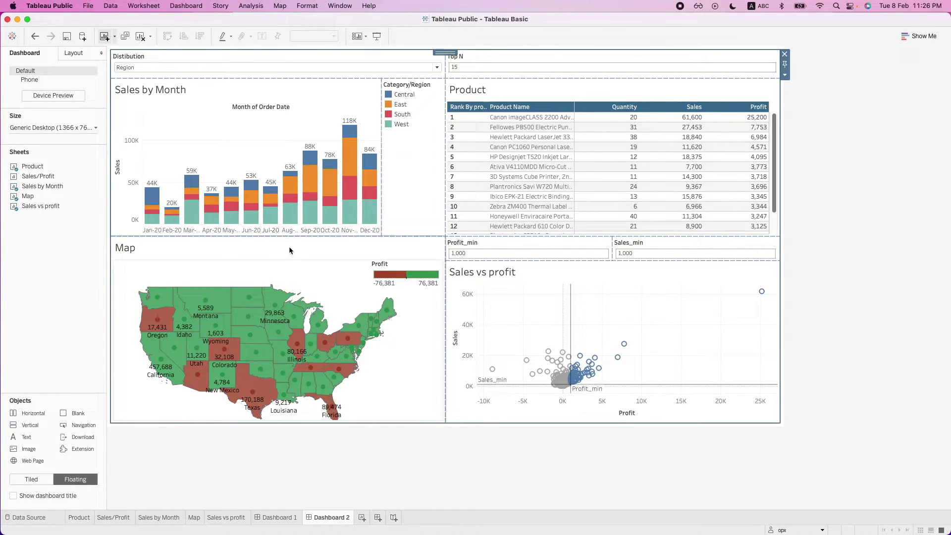
pyautogui.click(289, 246)
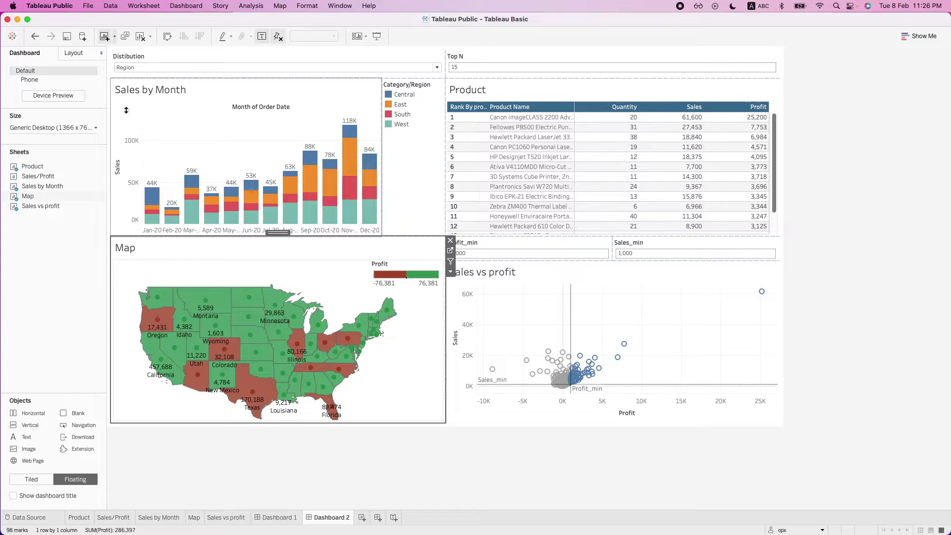
pyautogui.click(82, 55)
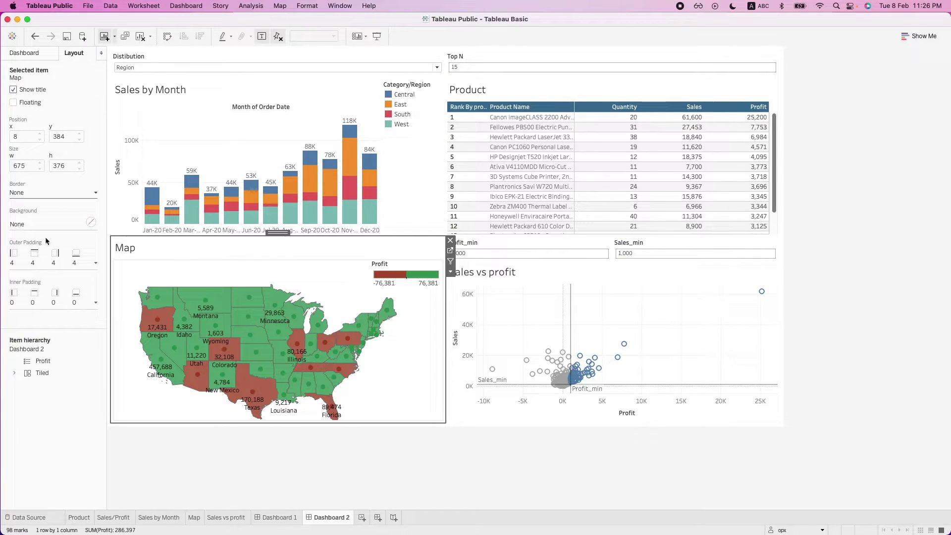
pyautogui.click(41, 193)
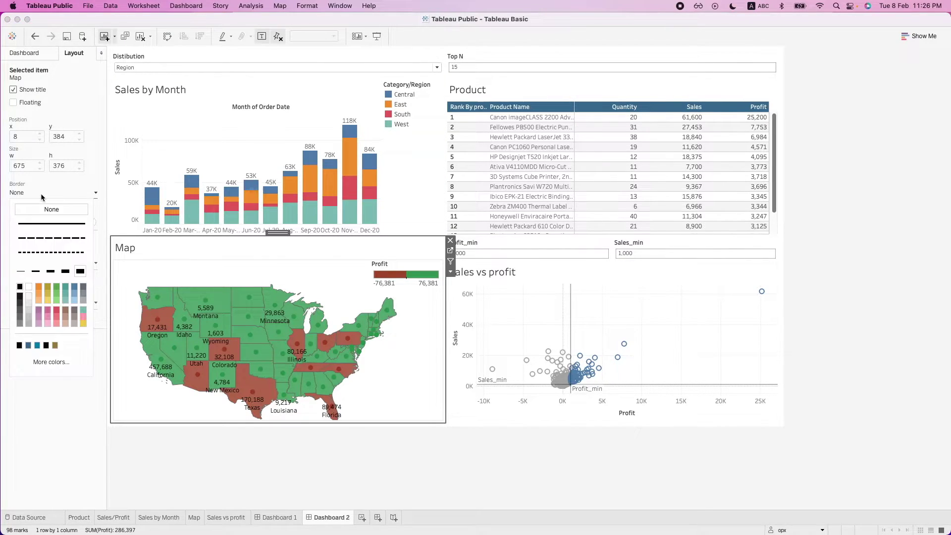
pyautogui.click(51, 223)
pyautogui.click(51, 271)
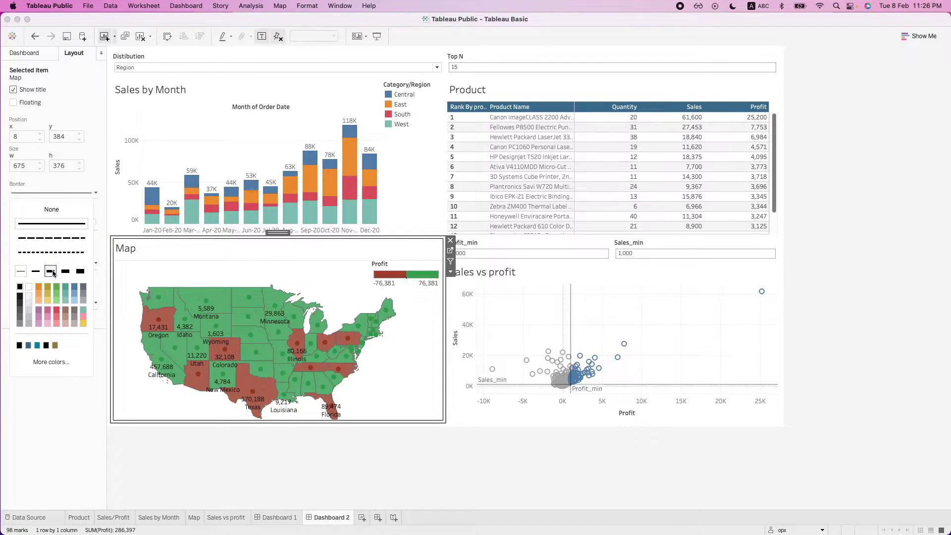
pyautogui.click(74, 286)
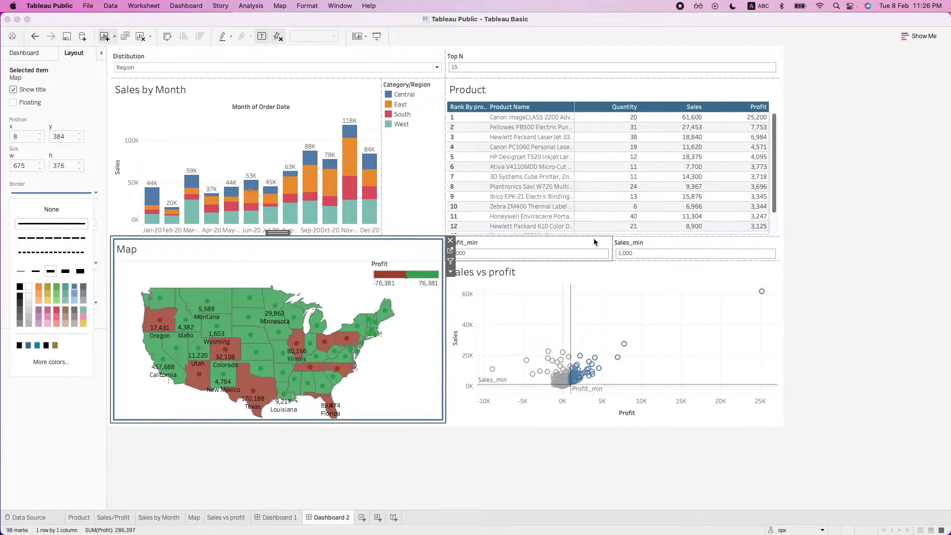
pyautogui.click(50, 193)
# Give the Map zone a dark grey background at 100%.
pyautogui.click(49, 223)
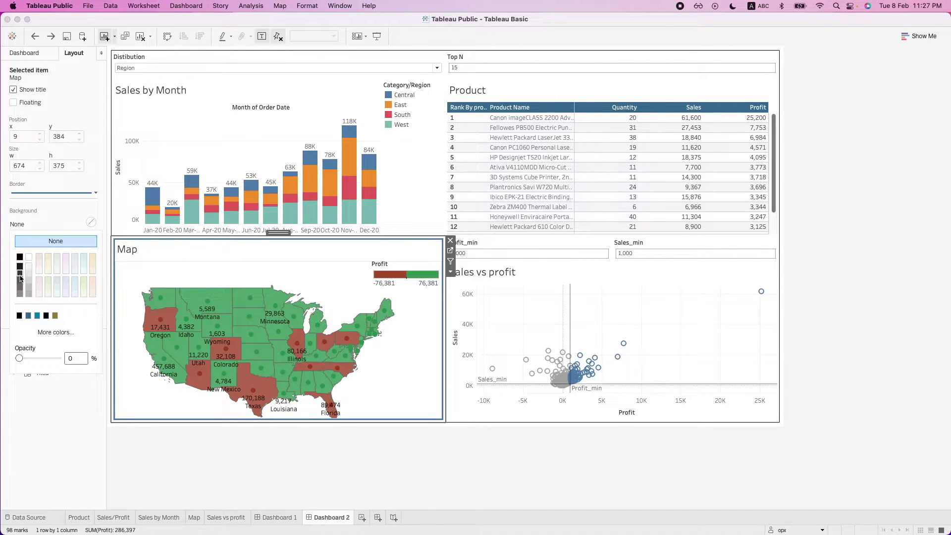
pyautogui.click(20, 274)
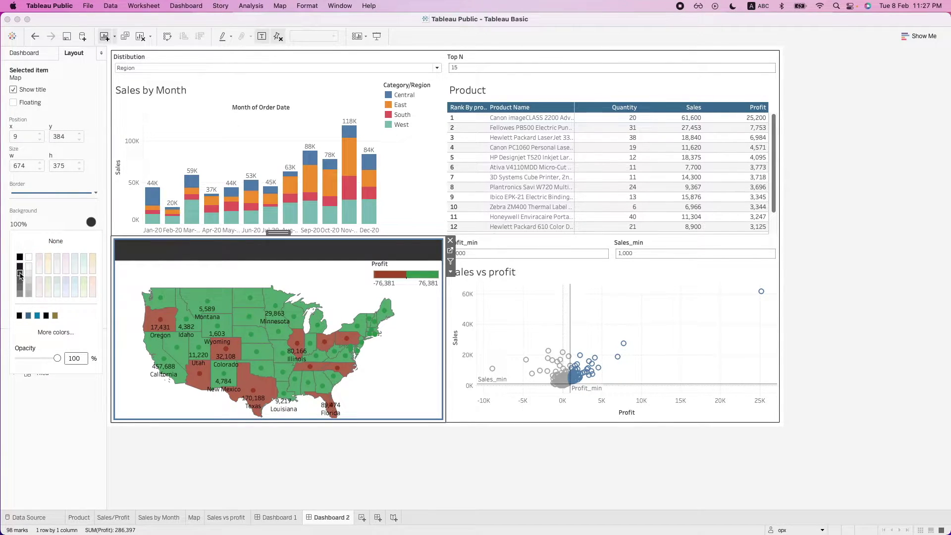
pyautogui.click(132, 258)
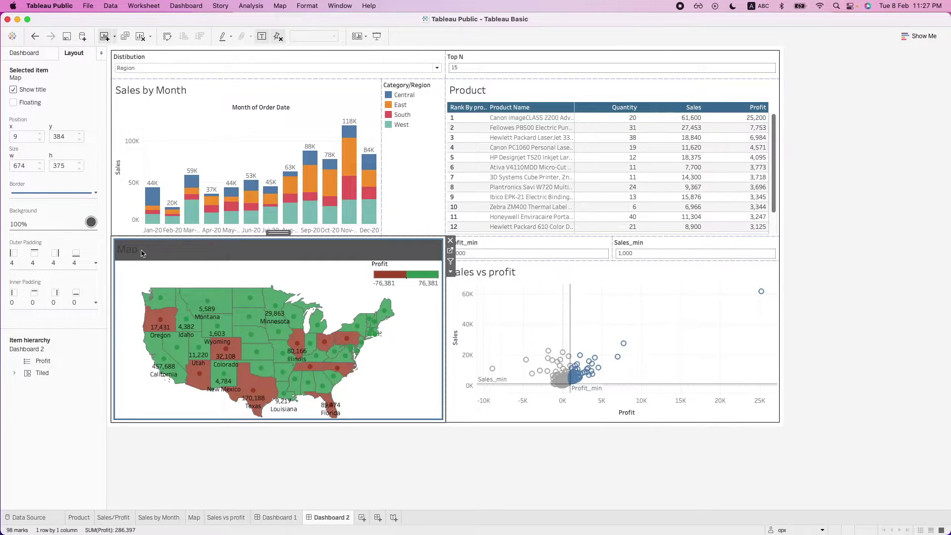
pyautogui.moveTo(159, 266)
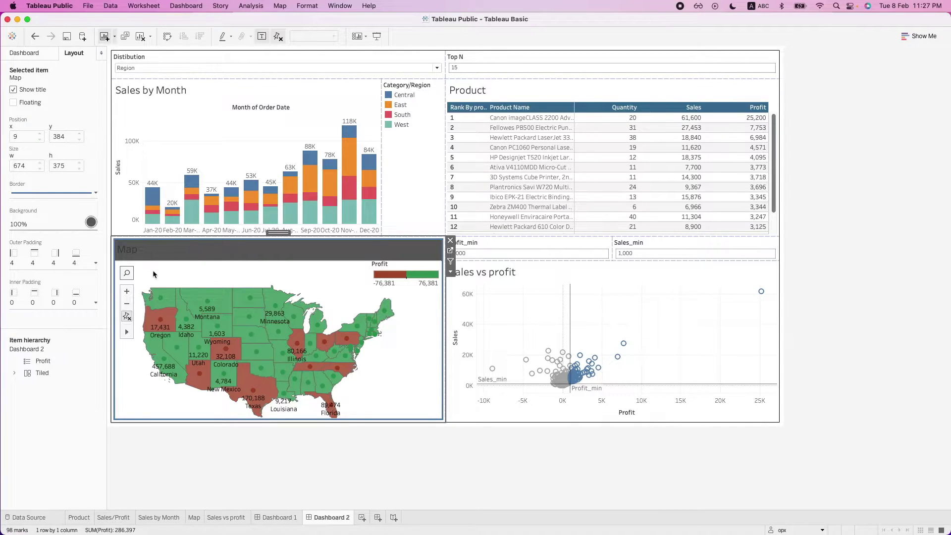
# Set the Map worksheet's shading to None so the dark grey background shows through.
pyautogui.rightClick(156, 270)
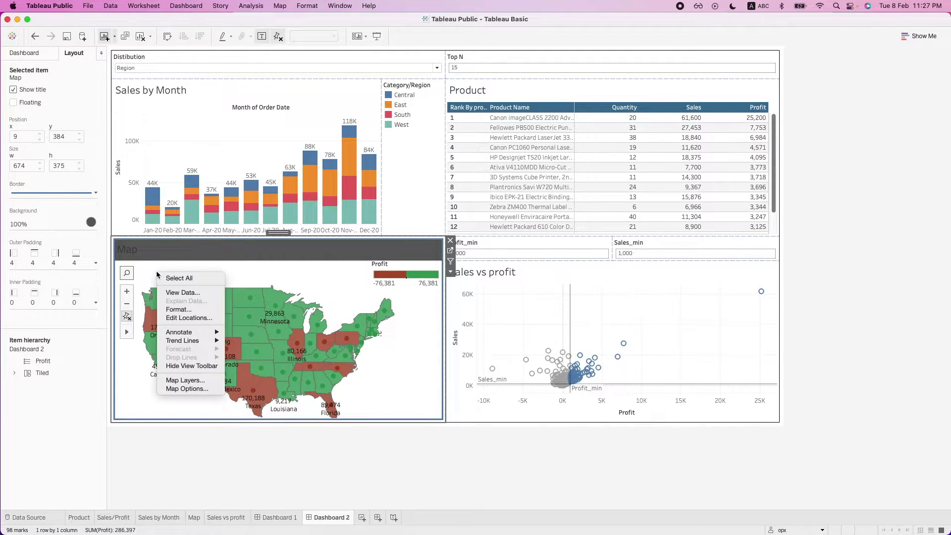
pyautogui.click(183, 310)
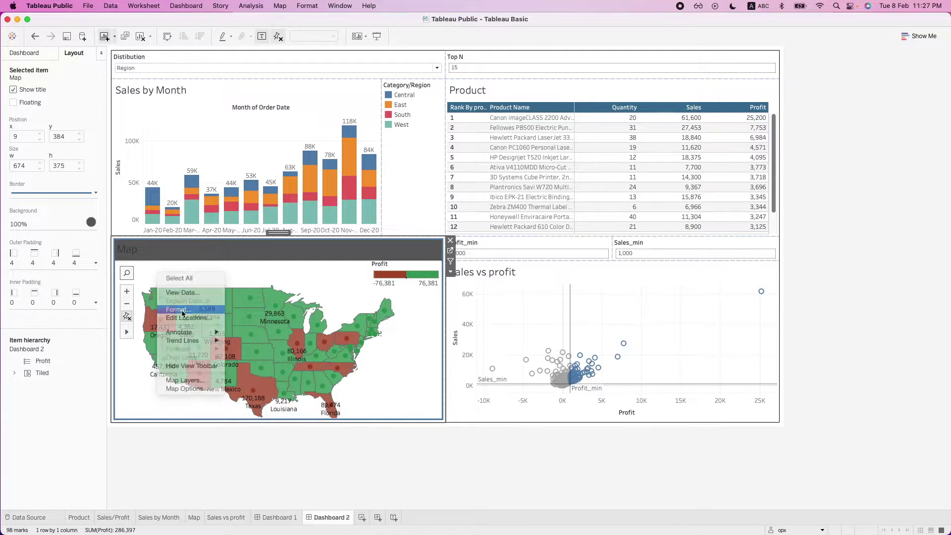
pyautogui.click(37, 69)
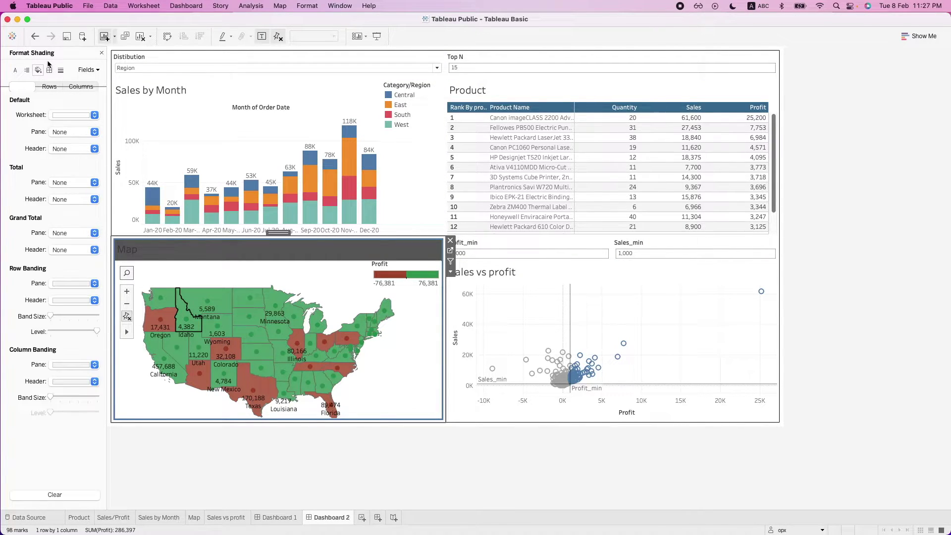
pyautogui.click(59, 115)
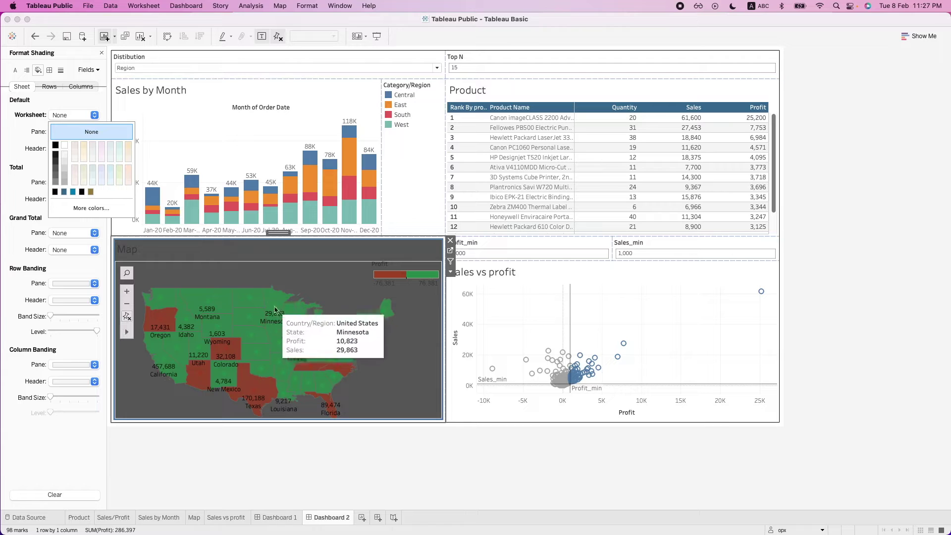
pyautogui.click(74, 131)
pyautogui.click(101, 53)
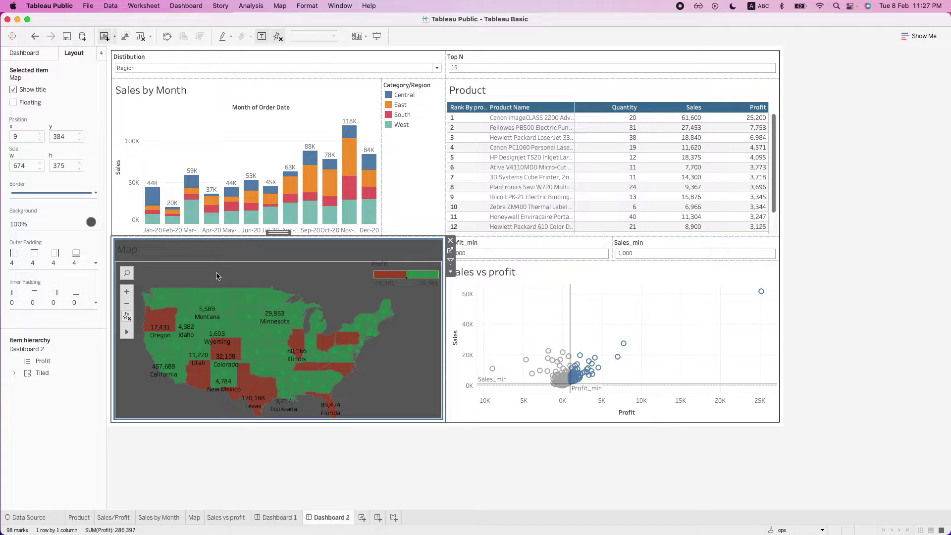
pyautogui.click(525, 466)
pyautogui.click(249, 271)
pyautogui.click(26, 55)
pyautogui.click(77, 56)
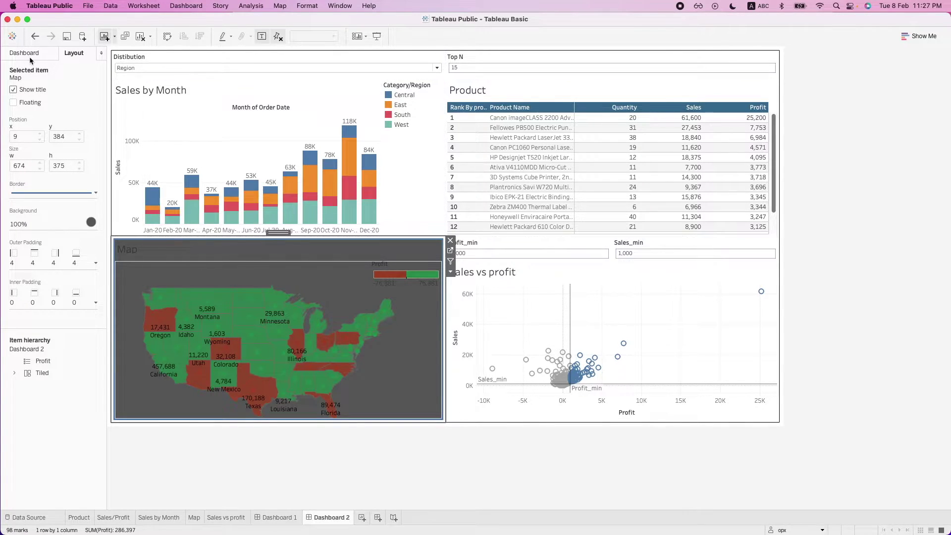
# Set the map pane's row and column dividers to None.
pyautogui.rightClick(188, 274)
pyautogui.click(208, 310)
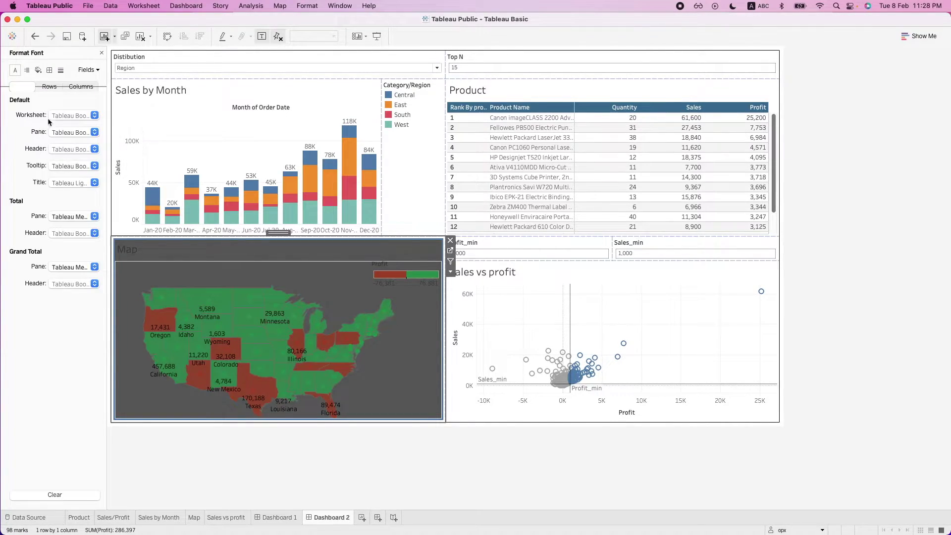
pyautogui.click(37, 71)
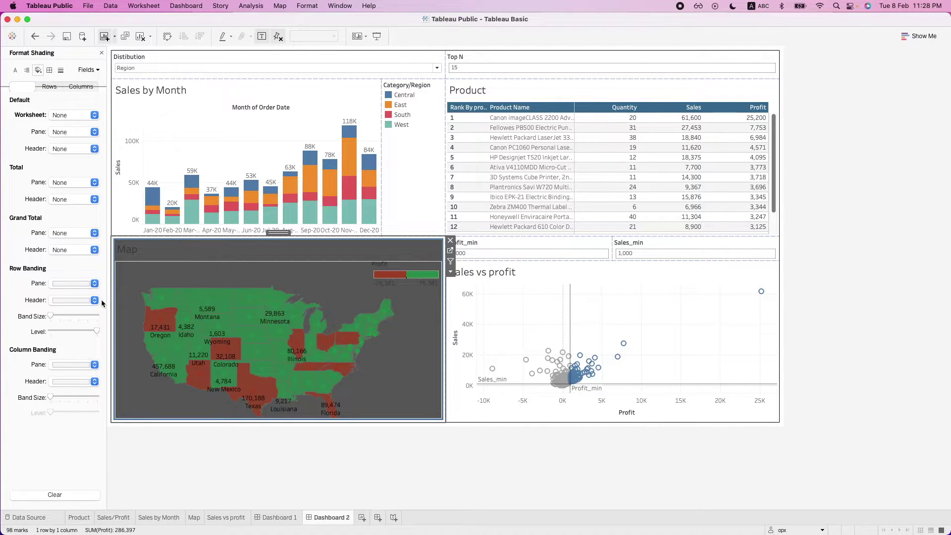
pyautogui.click(49, 69)
pyautogui.click(64, 283)
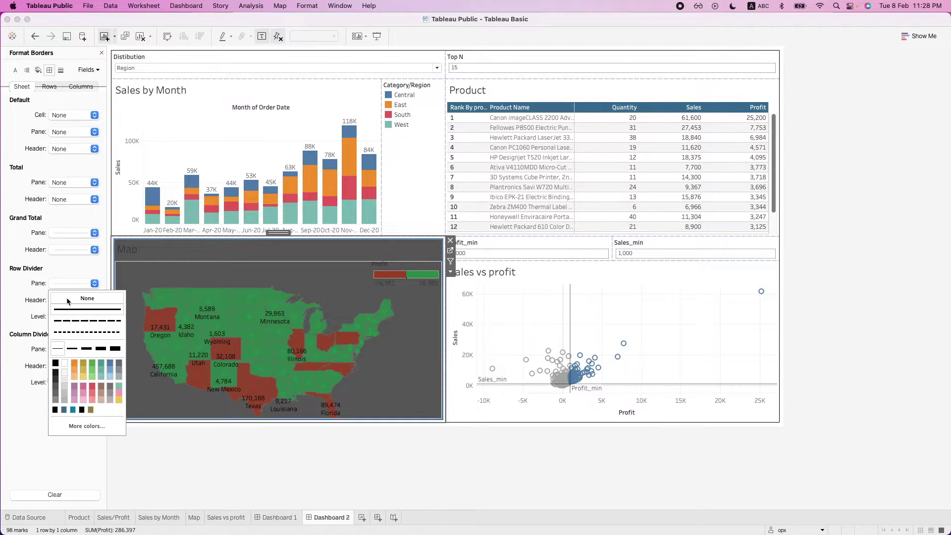
pyautogui.click(67, 299)
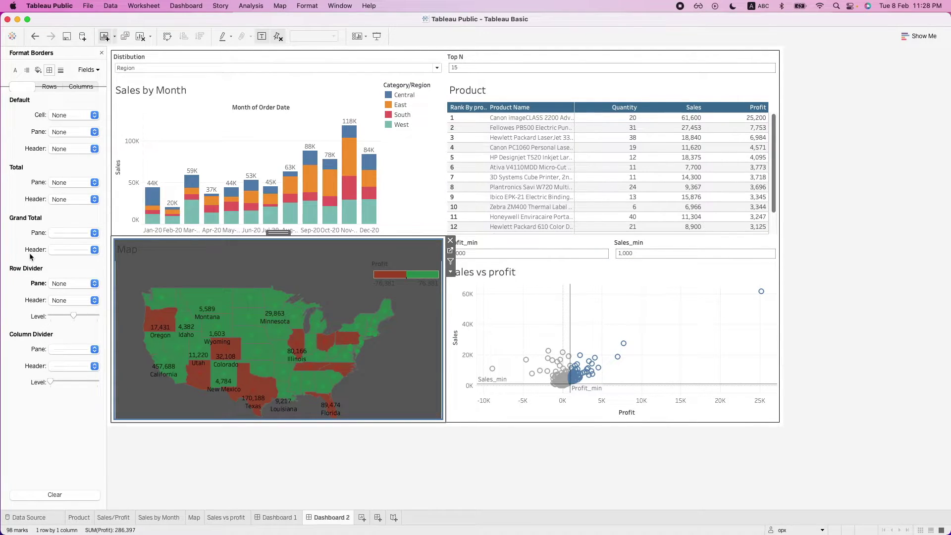
pyautogui.click(76, 351)
pyautogui.click(180, 286)
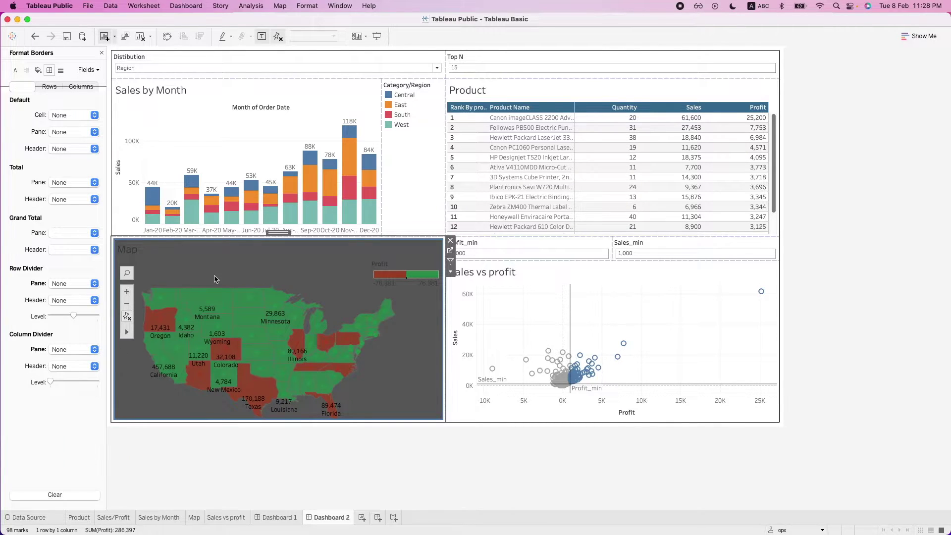
pyautogui.click(102, 53)
# Move the floating Profit legend higher within the map zone.
pyautogui.click(380, 269)
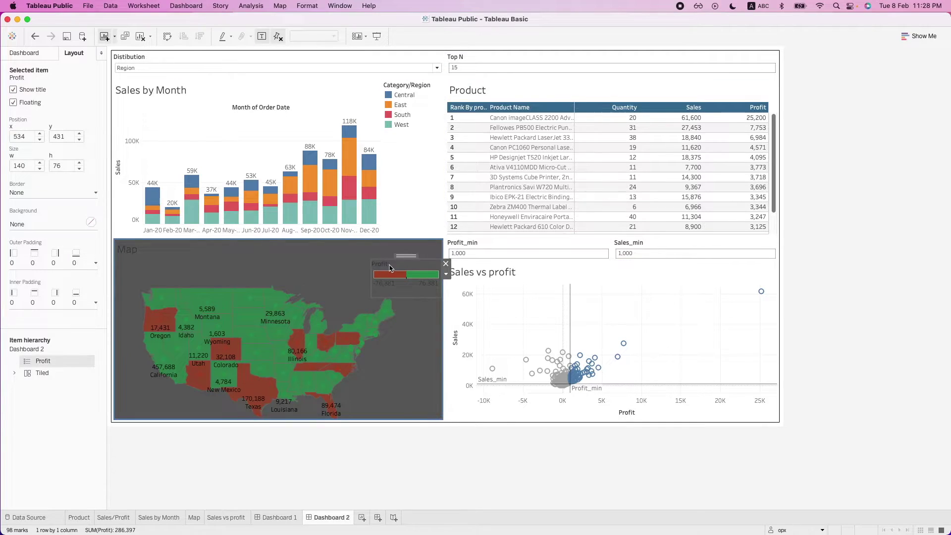
pyautogui.moveTo(410, 255); pyautogui.dragTo(406, 239)
pyautogui.click(426, 458)
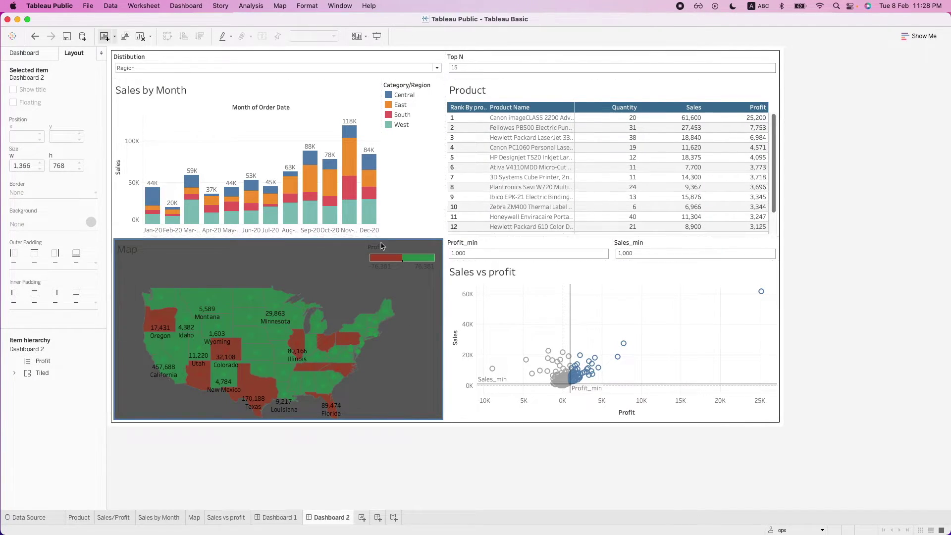
# Edit the Profit legend title so its font colour is white.
pyautogui.rightClick(378, 247)
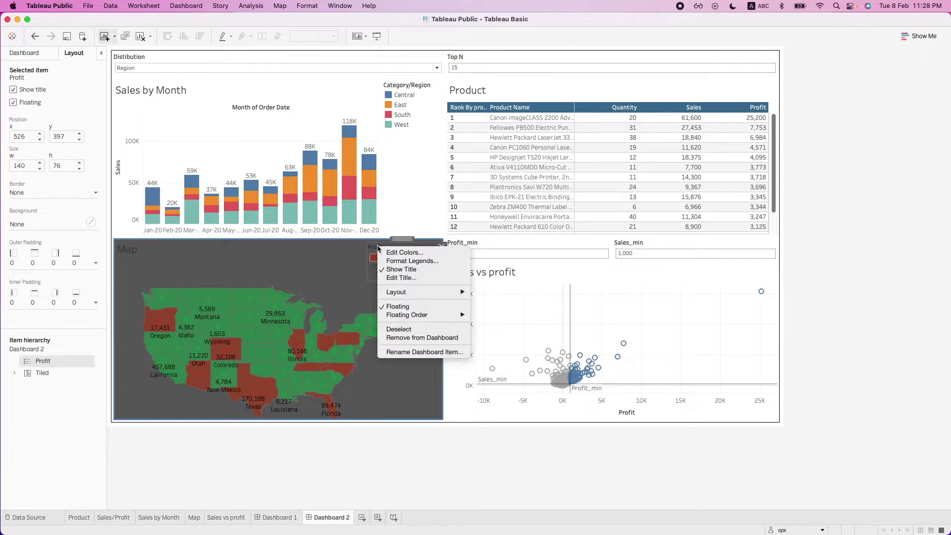
pyautogui.click(411, 278)
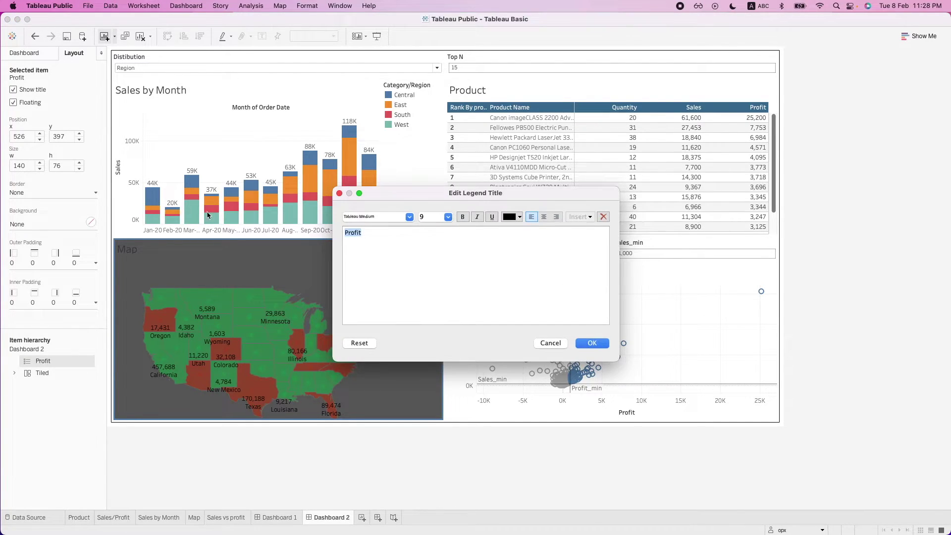
pyautogui.click(519, 217)
pyautogui.click(574, 229)
pyautogui.click(599, 343)
pyautogui.click(536, 474)
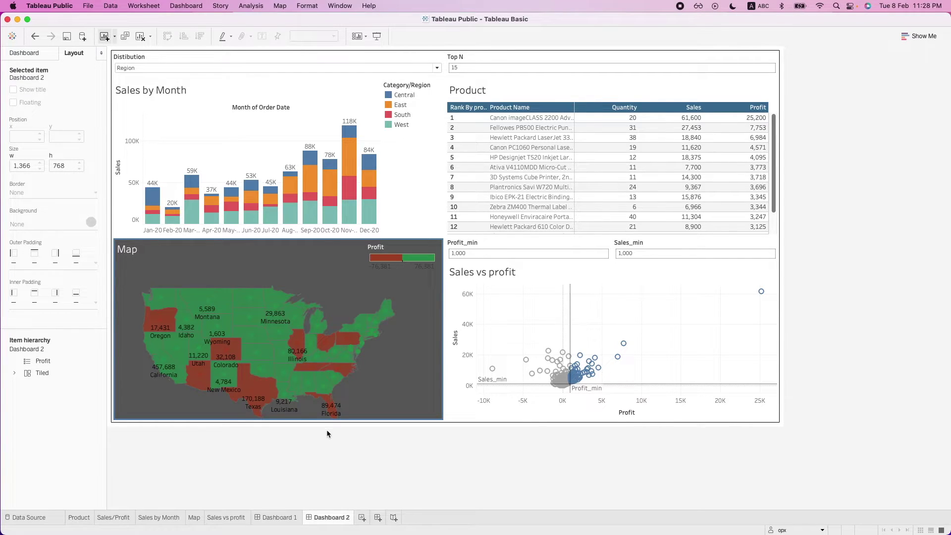
# Open and dismiss the Map title editor, then reselect the Map zone to set its background to None.
pyautogui.click(330, 279)
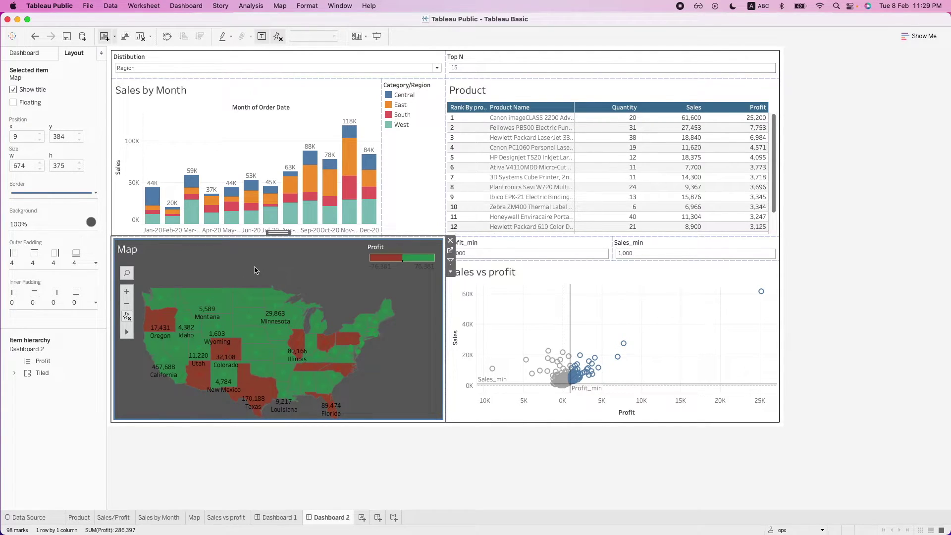
pyautogui.doubleClick(168, 259)
pyautogui.press('Escape')
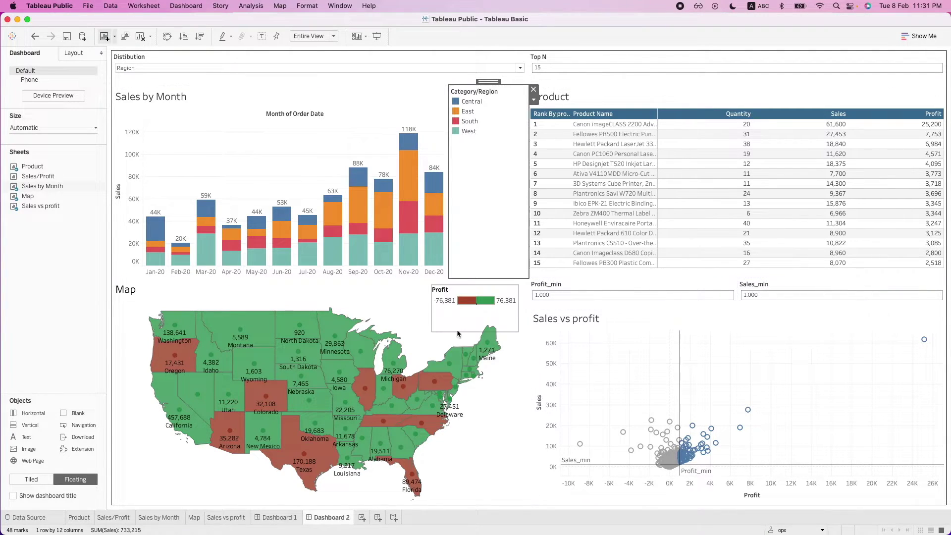
pyautogui.click(420, 345)
# Use the map as a filter, test it on Oregon, Nevada and Wyoming, then clear the selection.
pyautogui.moveTo(319, 342)
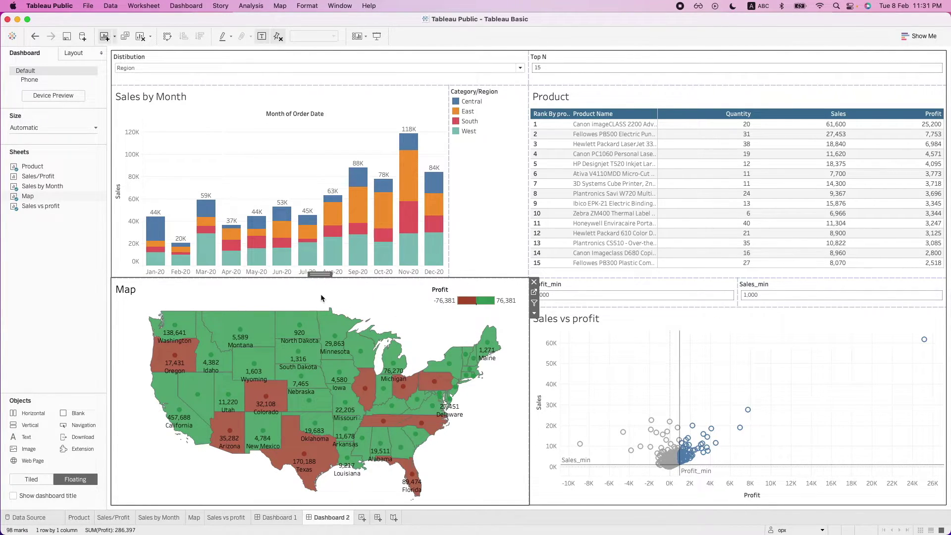
pyautogui.click(534, 303)
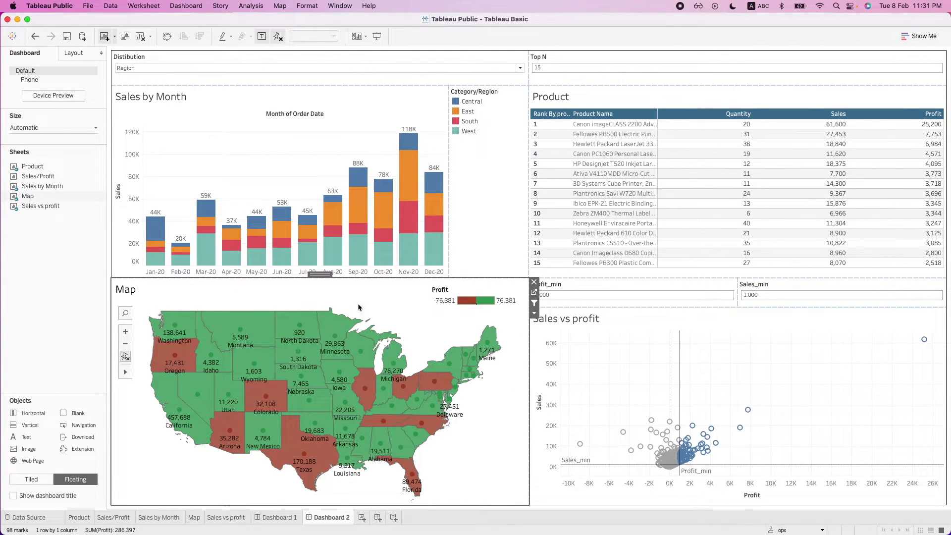
pyautogui.moveTo(178, 254)
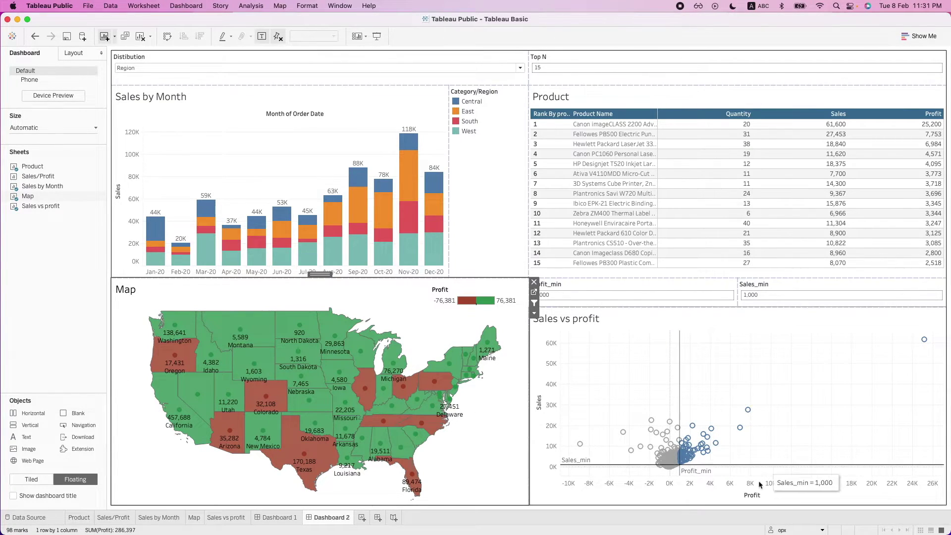
pyautogui.moveTo(669, 210)
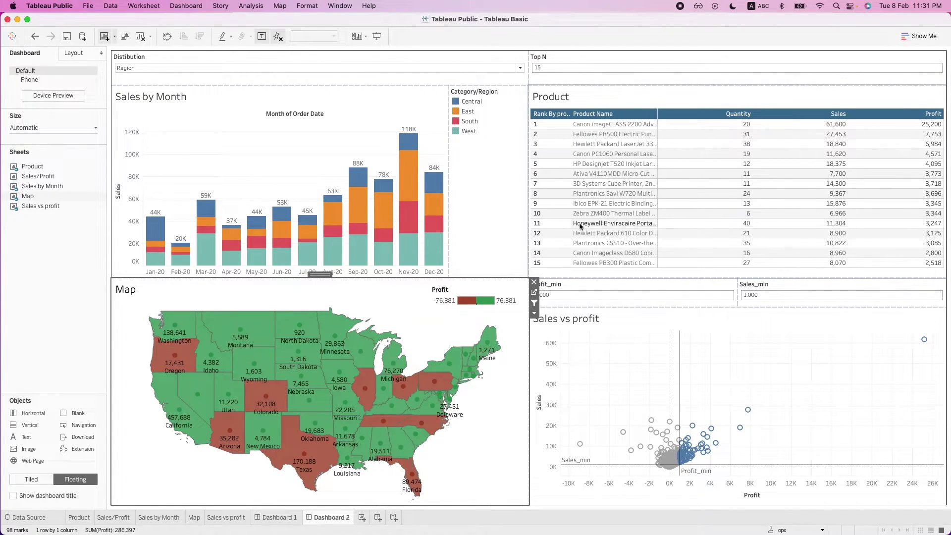
pyautogui.moveTo(171, 363)
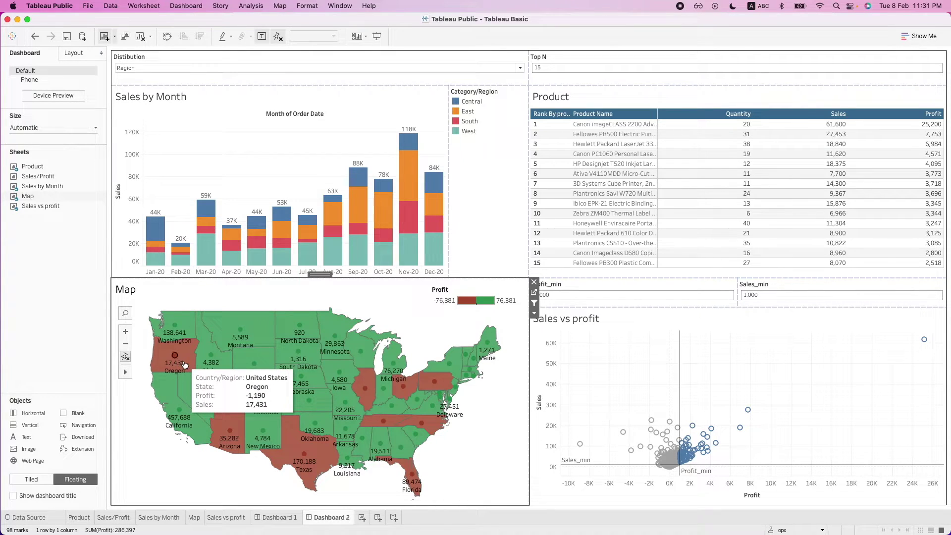
pyautogui.click(184, 364)
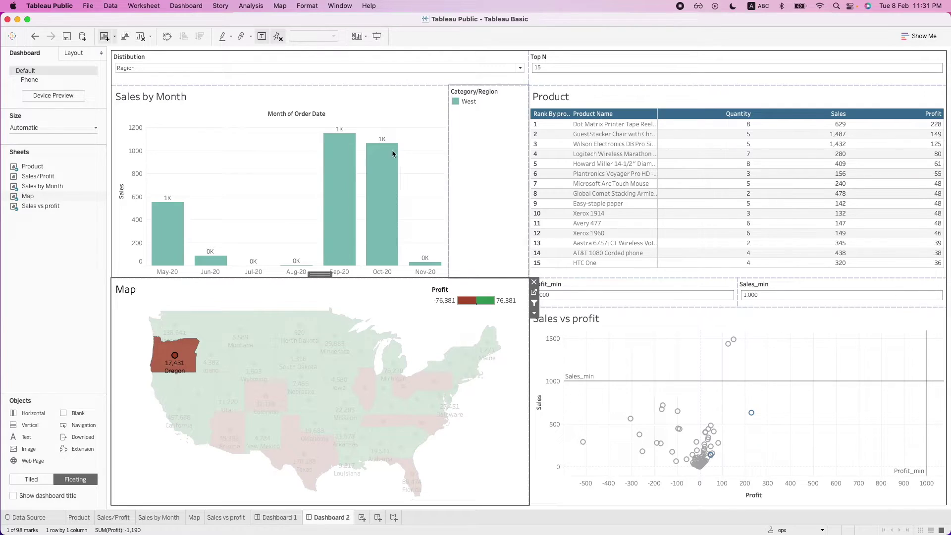
pyautogui.click(199, 395)
pyautogui.click(253, 368)
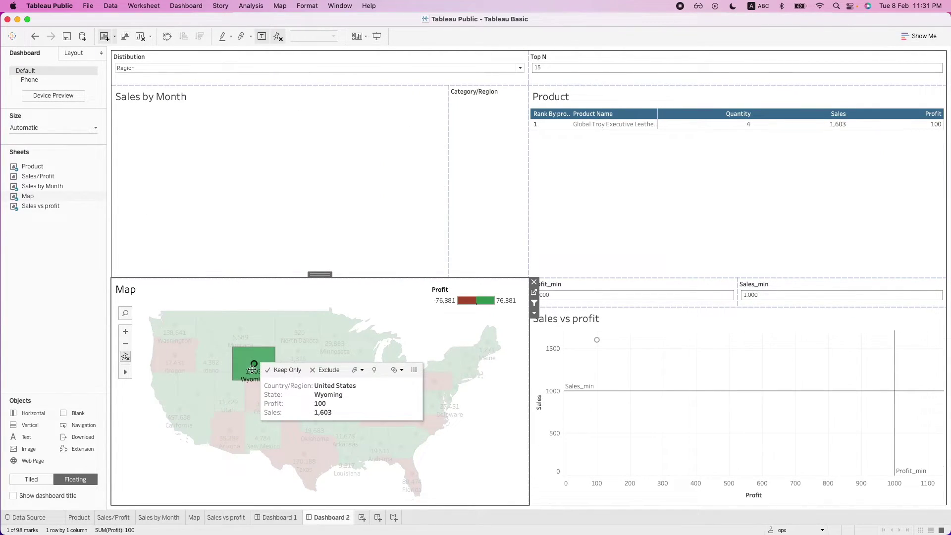
pyautogui.click(252, 369)
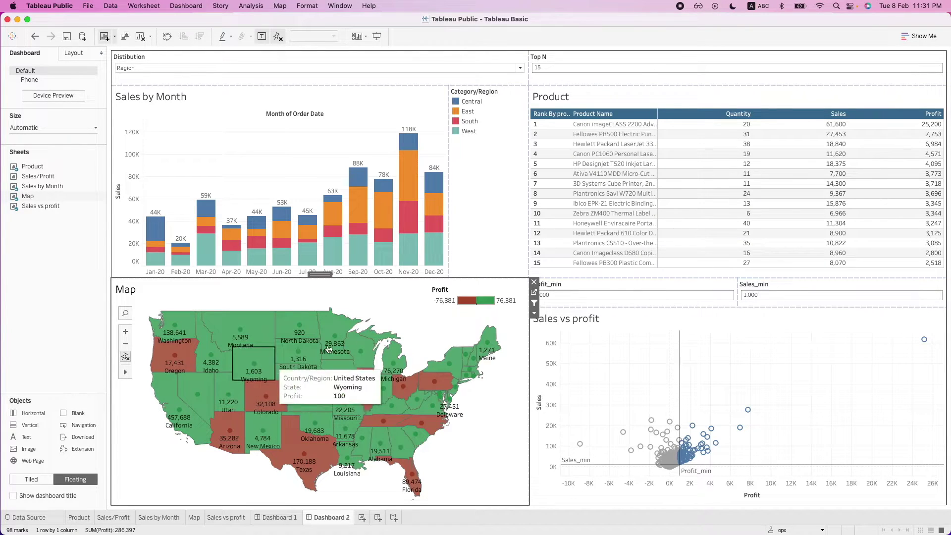
pyautogui.click(187, 6)
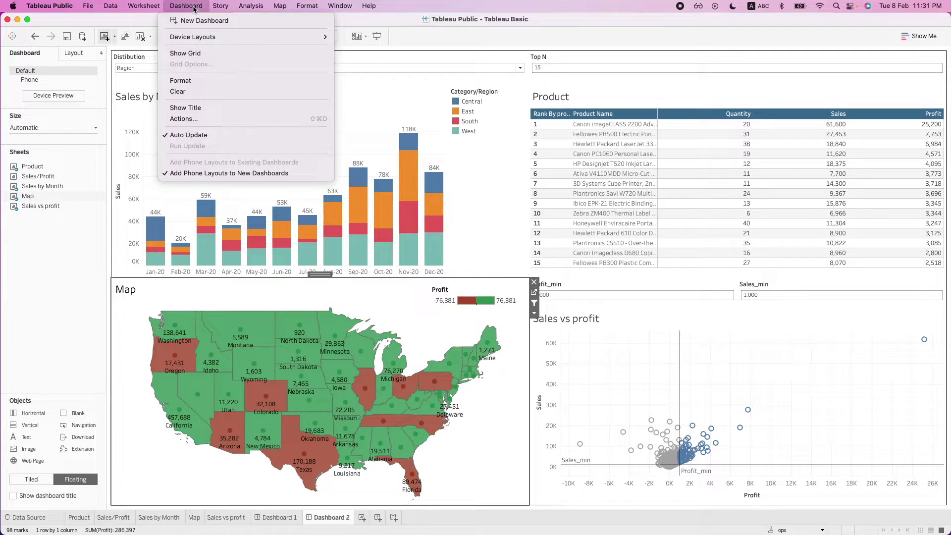
# Edit the Filter 1 action to drop Sales by Month from its target sheets.
pyautogui.click(218, 119)
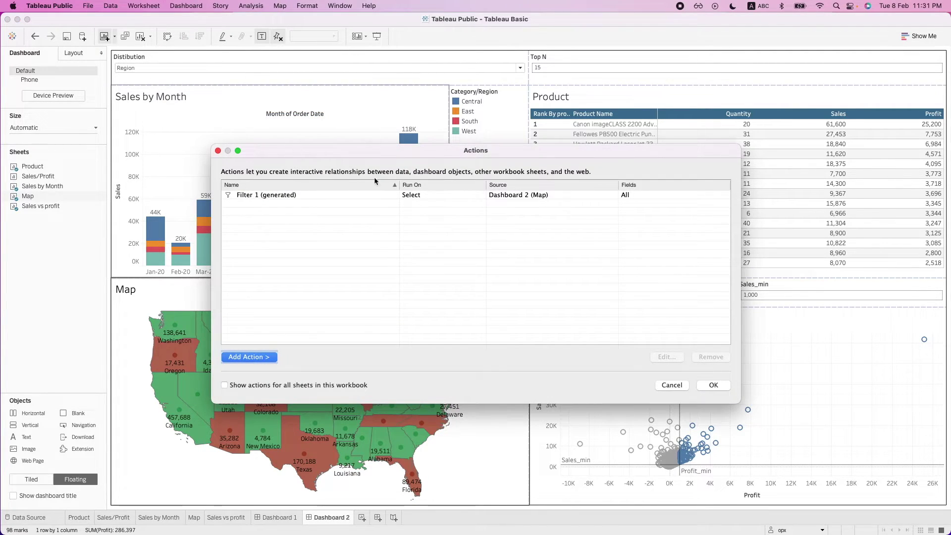
pyautogui.moveTo(413, 151); pyautogui.dragTo(456, 216)
pyautogui.click(389, 261)
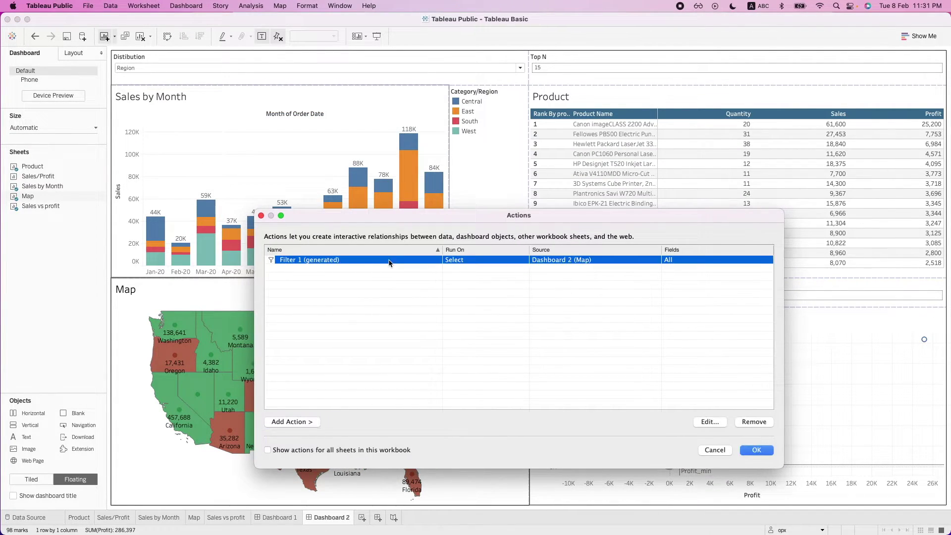
pyautogui.click(709, 422)
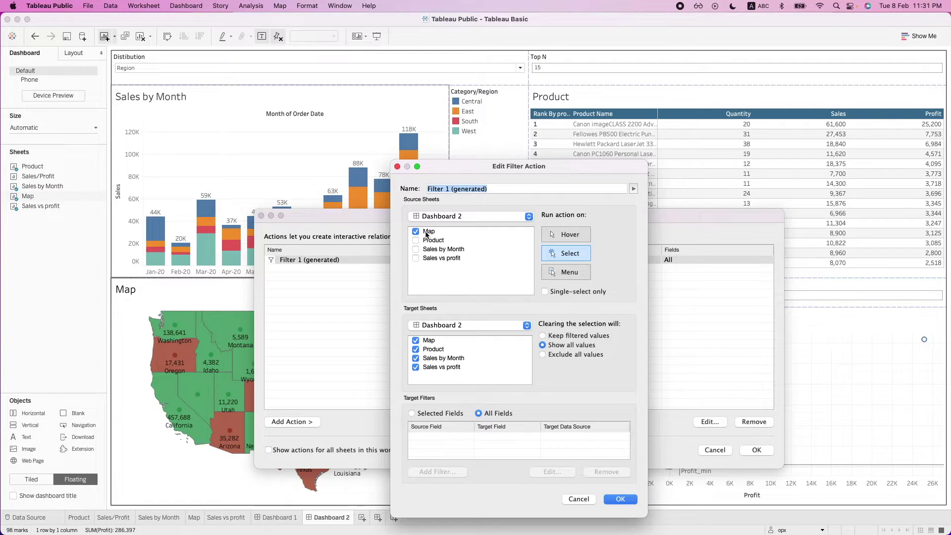
pyautogui.click(426, 233)
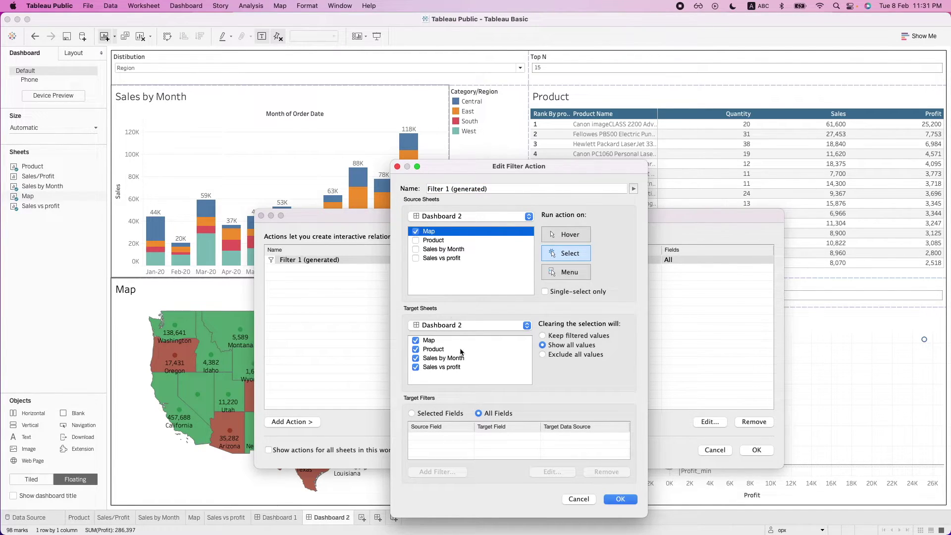
pyautogui.moveTo(445, 340); pyautogui.dragTo(447, 375)
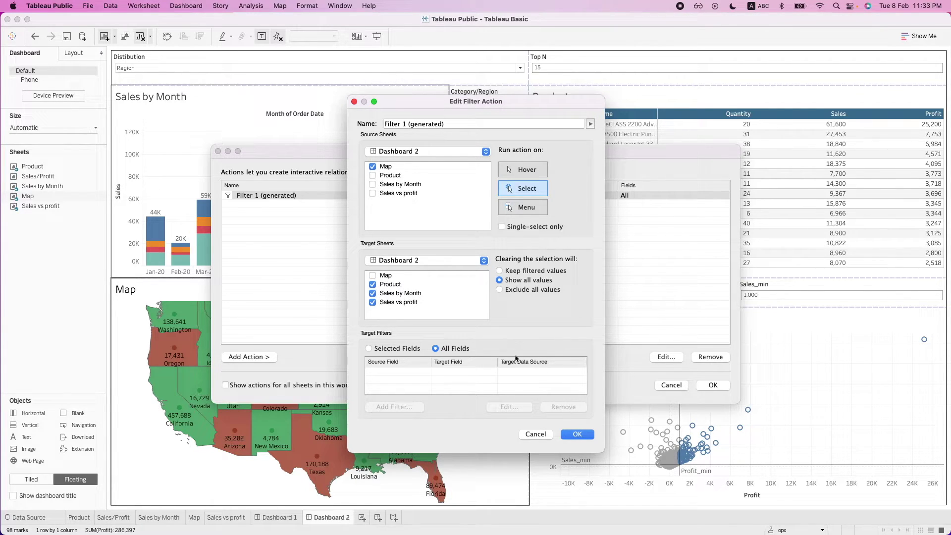
pyautogui.click(374, 295)
pyautogui.click(577, 434)
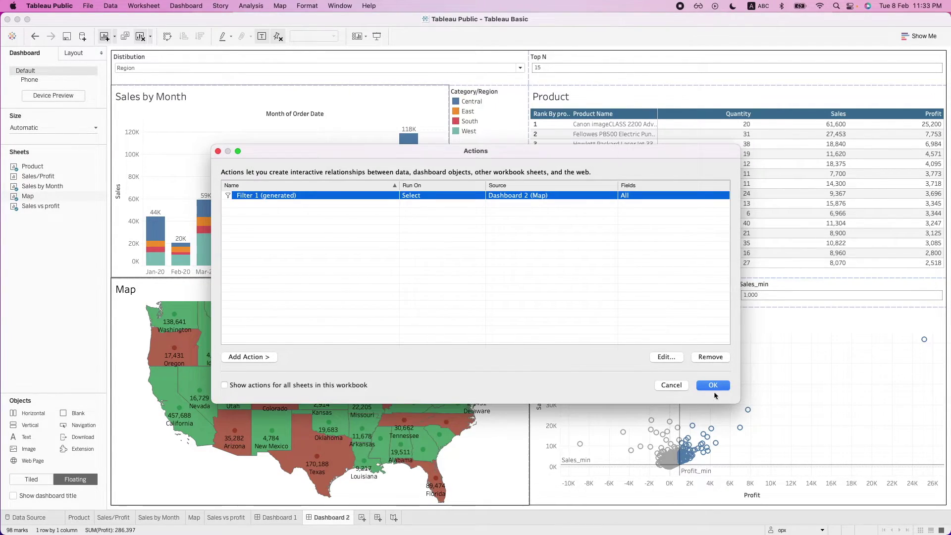
# Test the revised filter on Oregon, Nevada, Wyoming and Kansas, clear it, and reopen Dashboard > Actions.
pyautogui.press('Return')
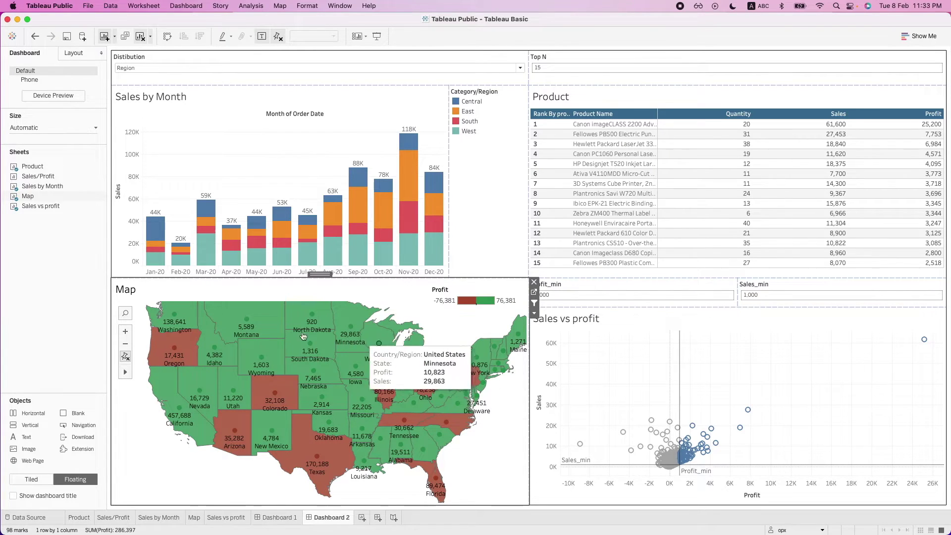
pyautogui.click(171, 354)
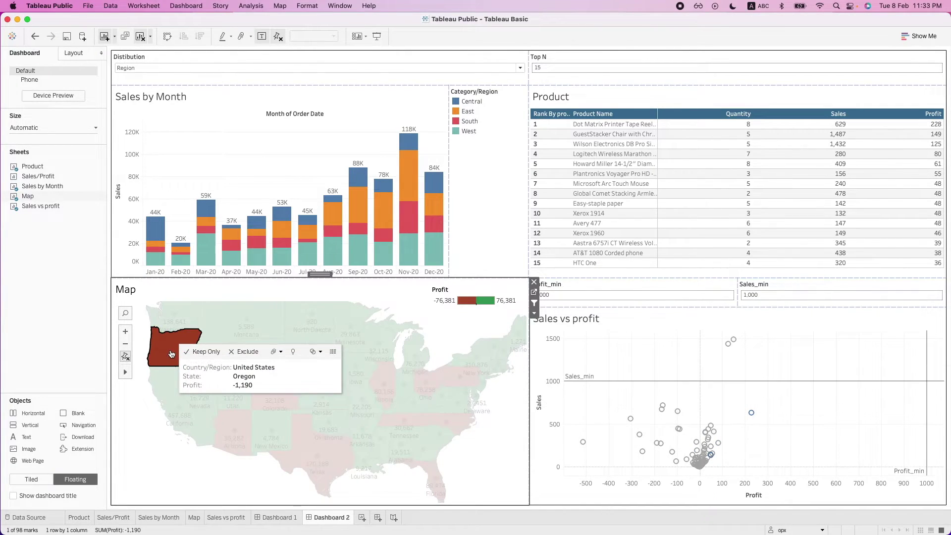
pyautogui.click(198, 391)
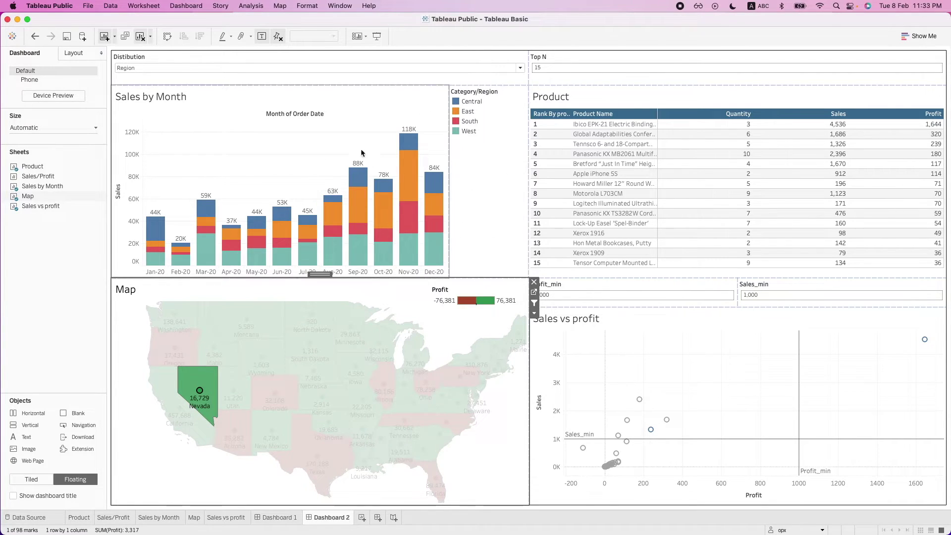
pyautogui.click(280, 354)
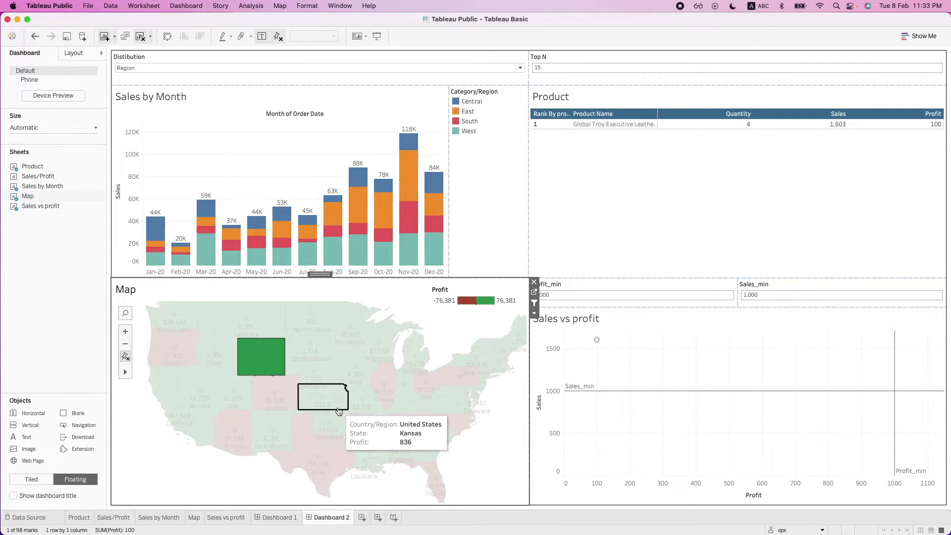
pyautogui.click(322, 393)
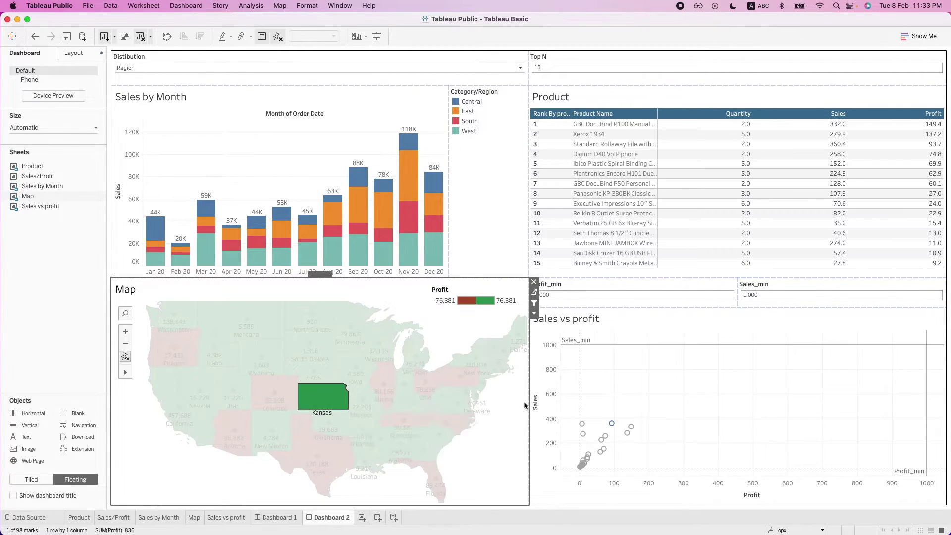
pyautogui.click(316, 407)
pyautogui.click(185, 6)
pyautogui.click(208, 118)
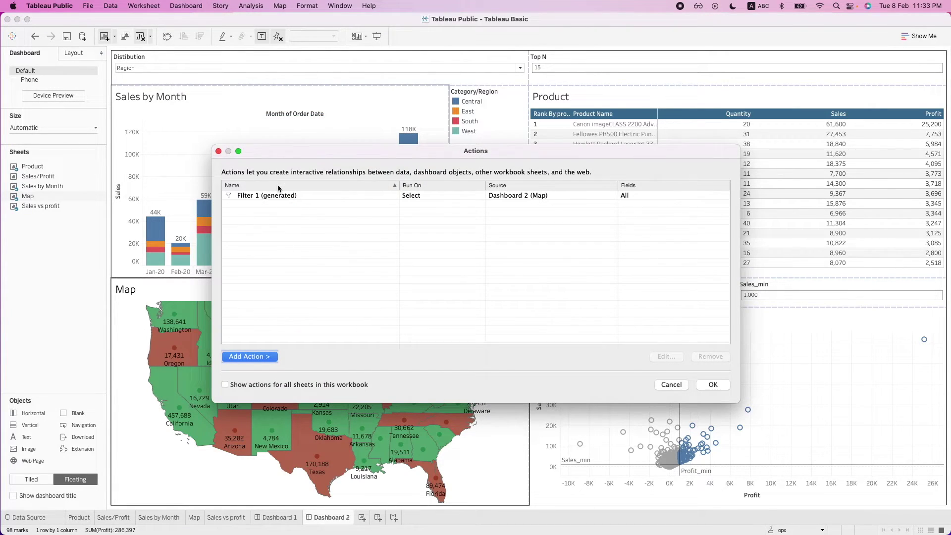
# Add a highlight action with Product as the only source and Sales vs profit as the only target.
pyautogui.click(257, 358)
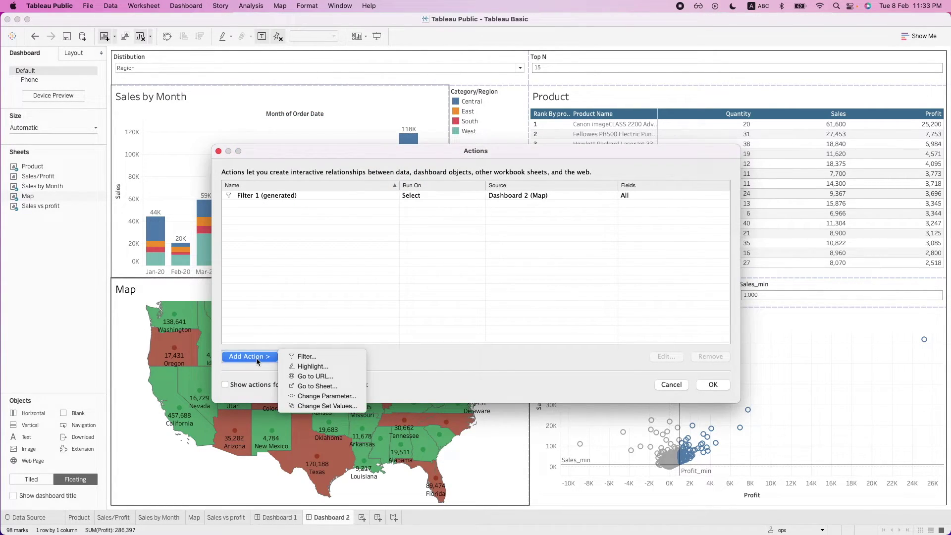
pyautogui.click(304, 367)
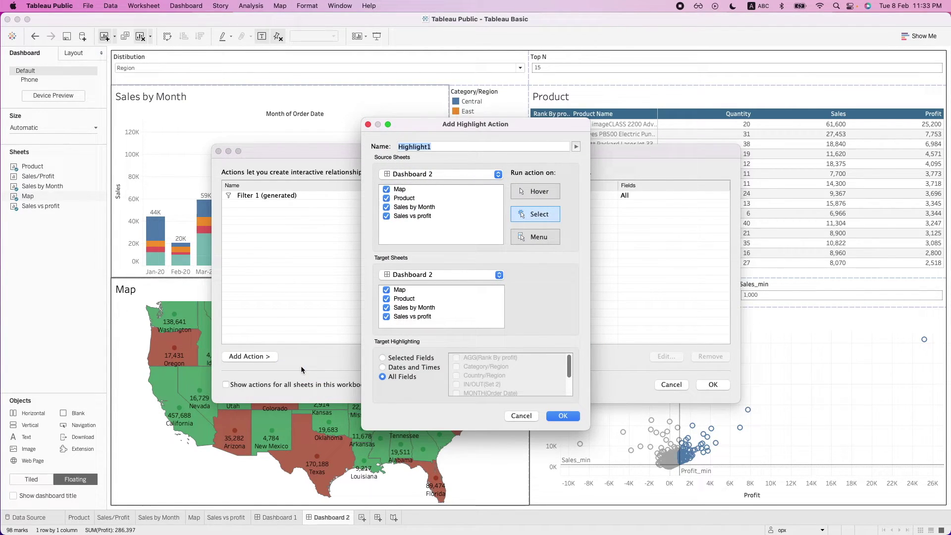
pyautogui.moveTo(423, 232); pyautogui.dragTo(386, 194)
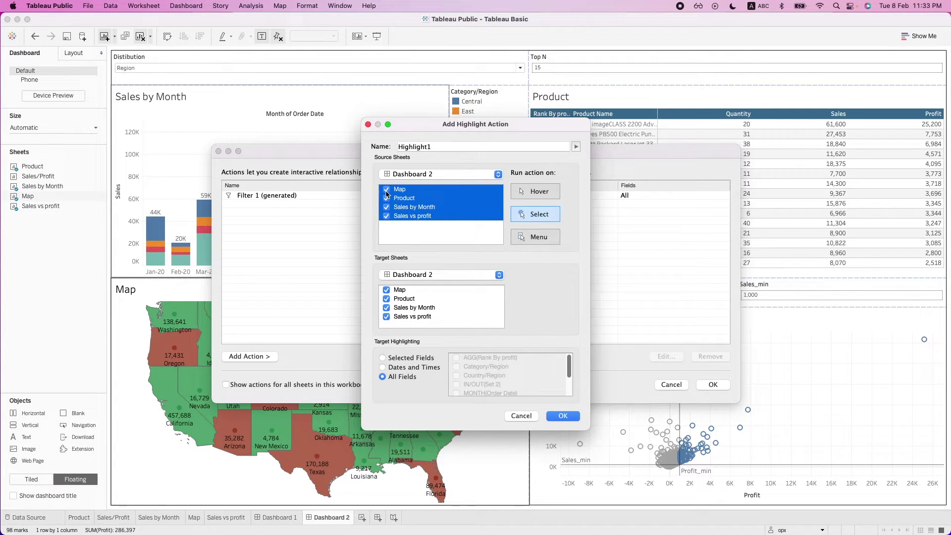
pyautogui.click(386, 198)
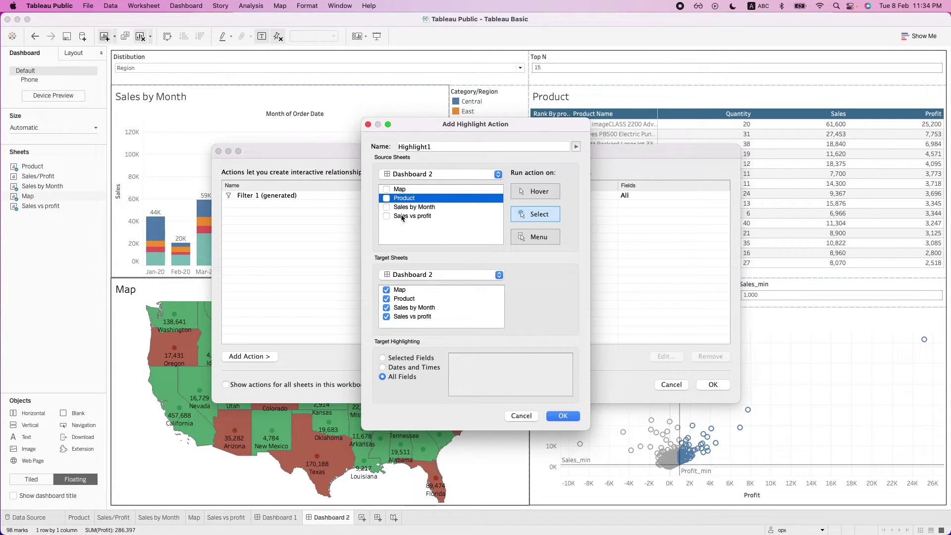
pyautogui.click(386, 199)
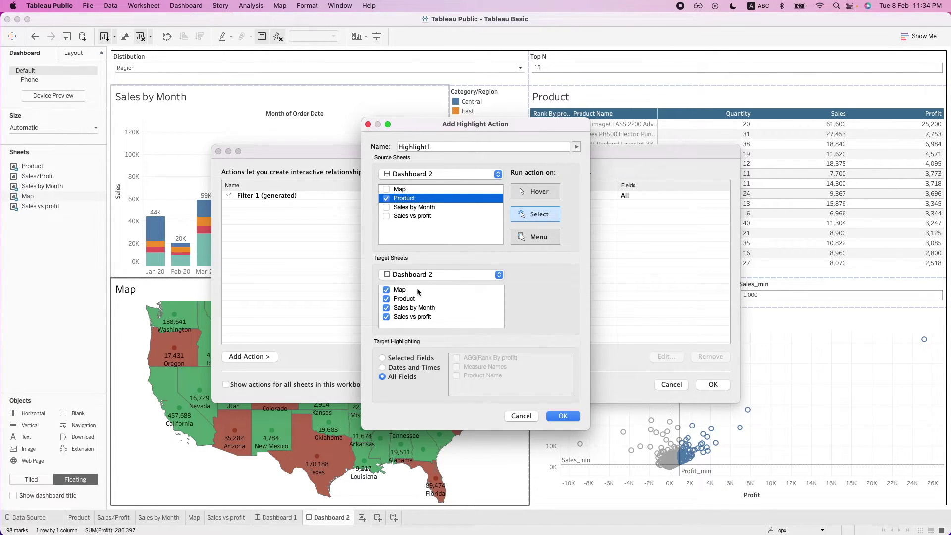
pyautogui.moveTo(417, 287); pyautogui.dragTo(438, 315)
pyautogui.press('space')
pyautogui.click(438, 315)
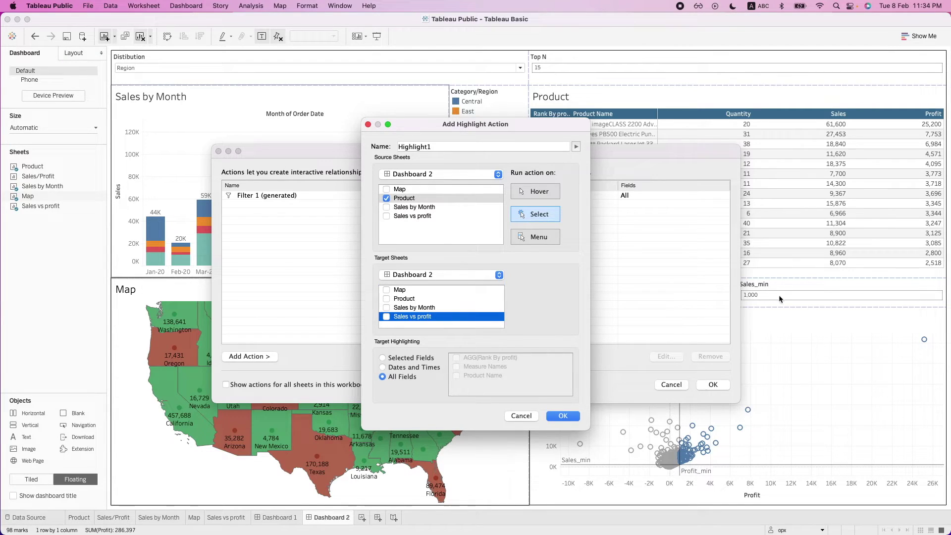
pyautogui.click(386, 317)
pyautogui.click(562, 415)
pyautogui.click(713, 385)
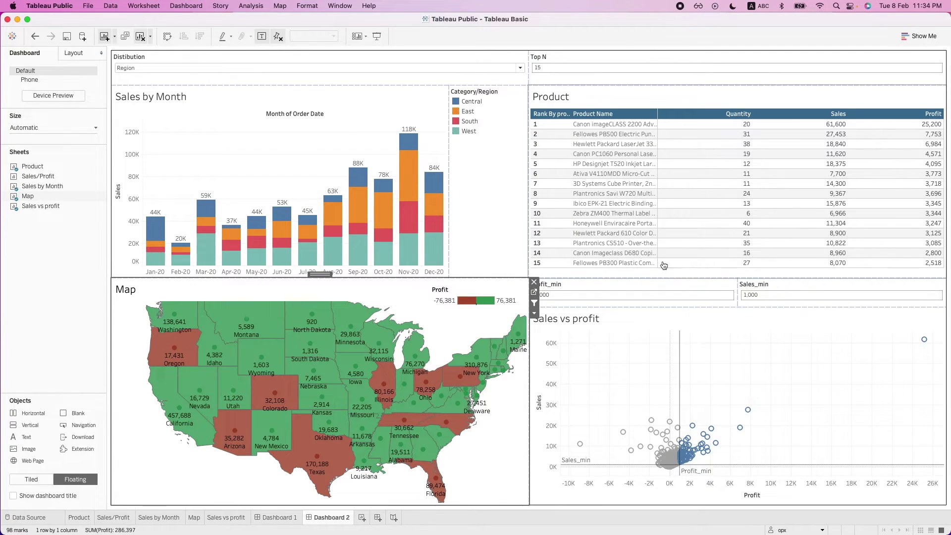
# Test the highlight on Product rows 3 and 9, then reopen the Actions list with Cmd+Shift+D.
pyautogui.click(617, 145)
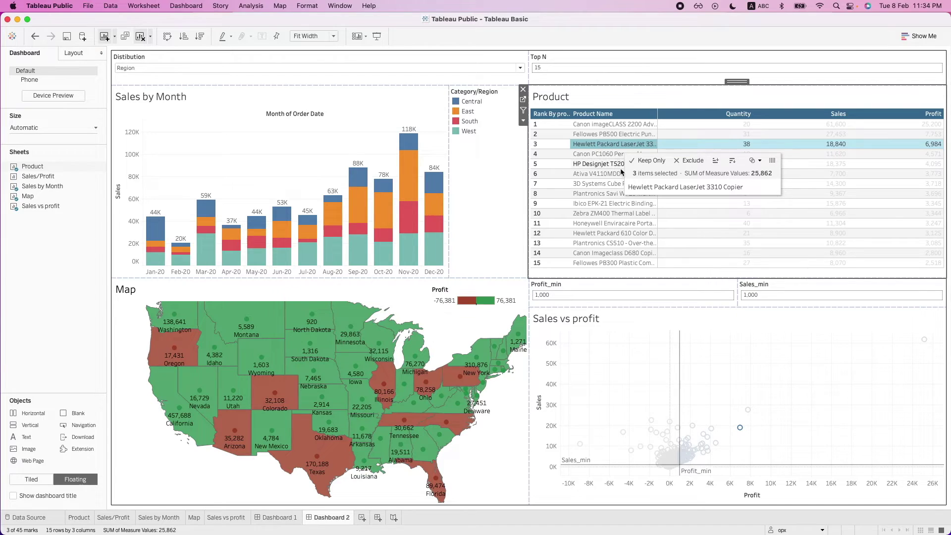
pyautogui.click(610, 204)
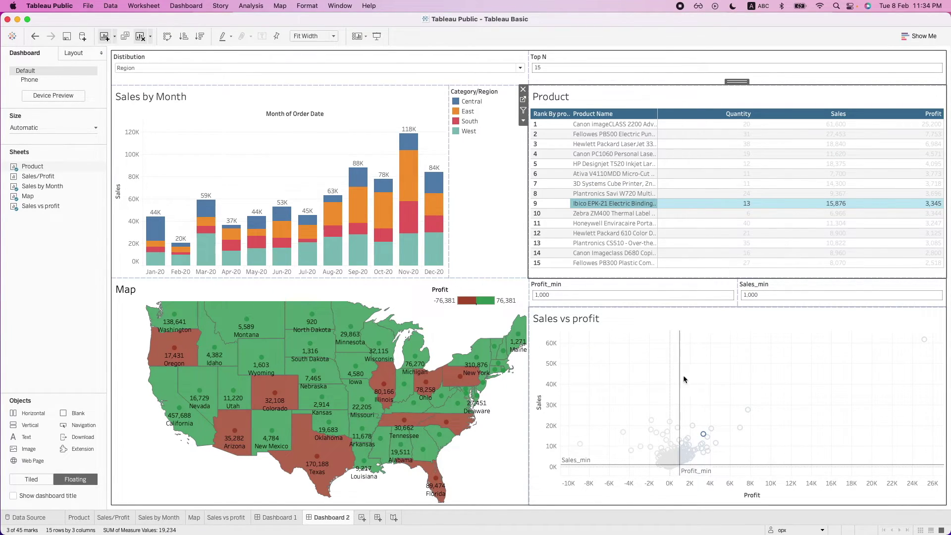
pyautogui.press('super+shift+d')
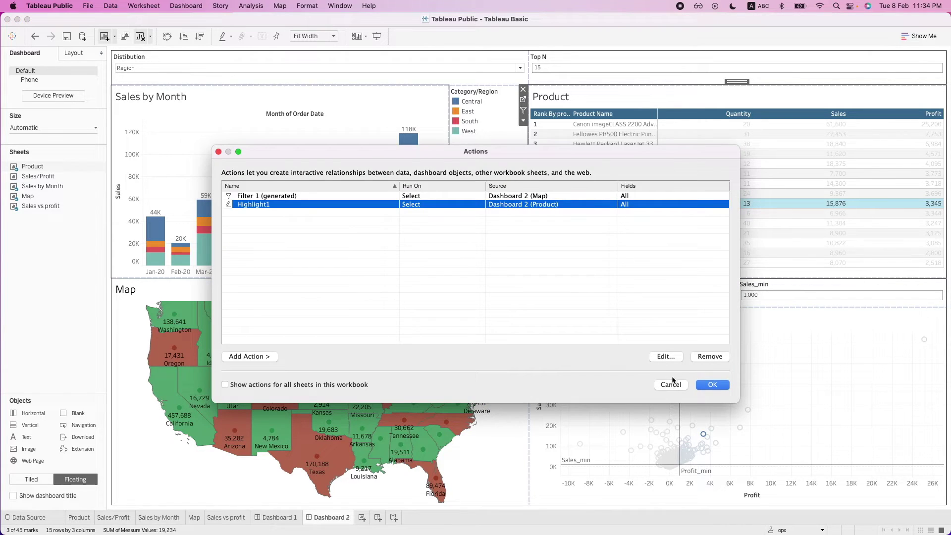
# Change Highlight1 to run on Hover, keeping Product as source and Sales vs profit as target.
pyautogui.click(665, 356)
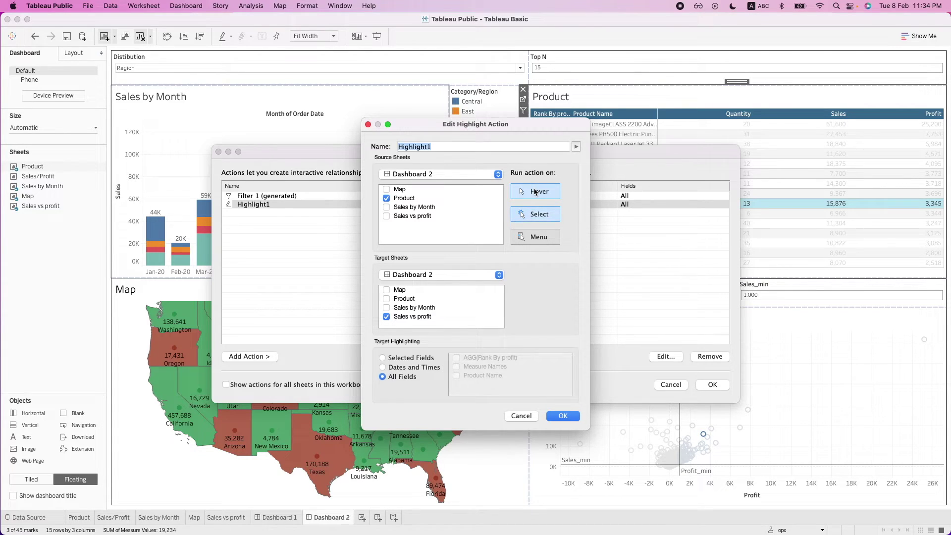
pyautogui.click(568, 419)
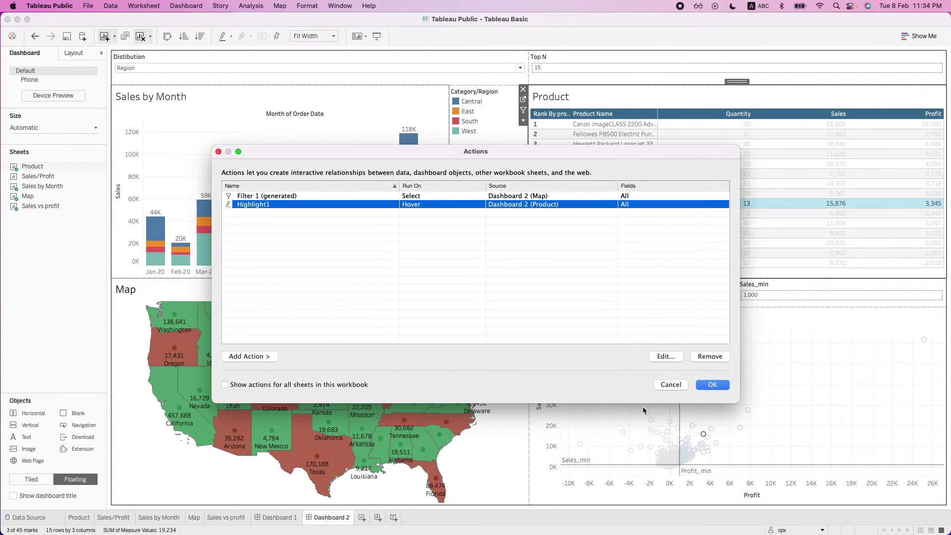
pyautogui.click(708, 385)
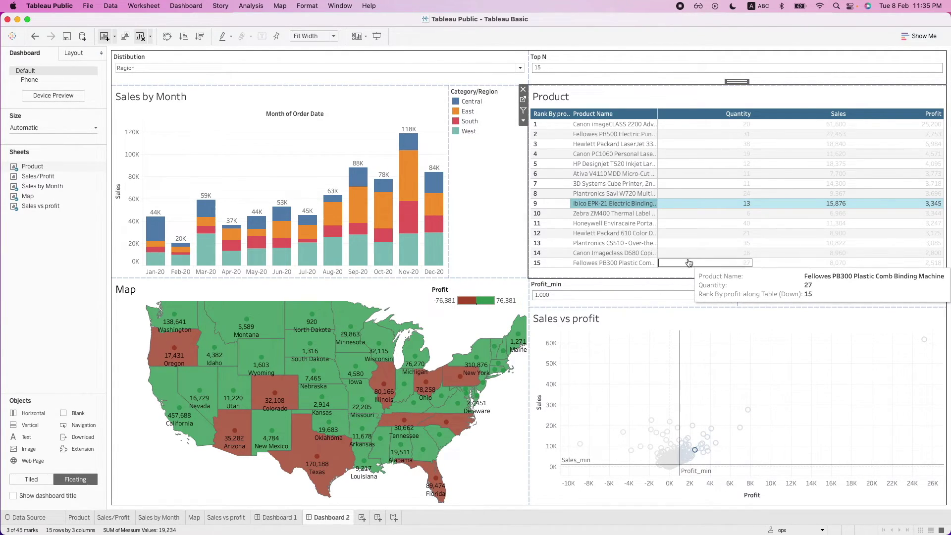
# Change Highlight1 so it runs on Menu, from a tooltip link.
pyautogui.click(182, 7)
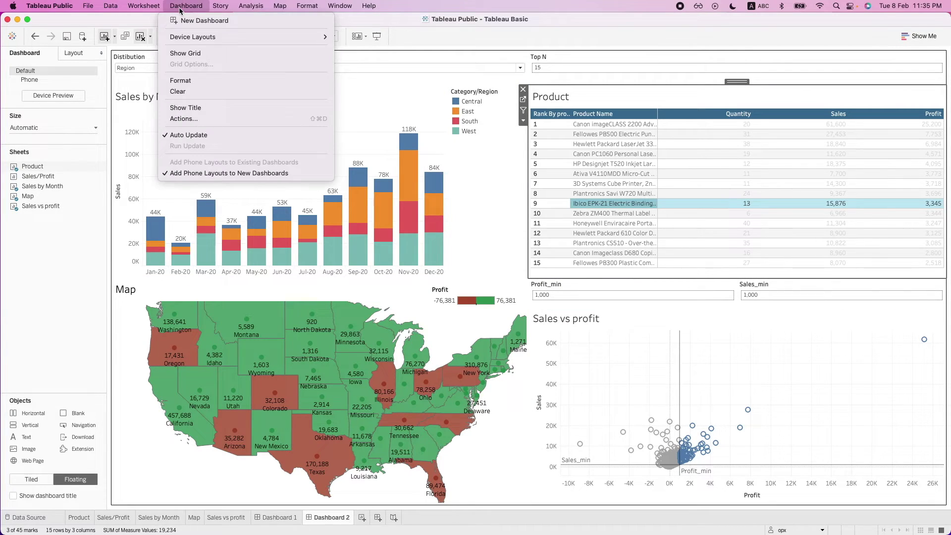
pyautogui.click(212, 118)
pyautogui.click(426, 204)
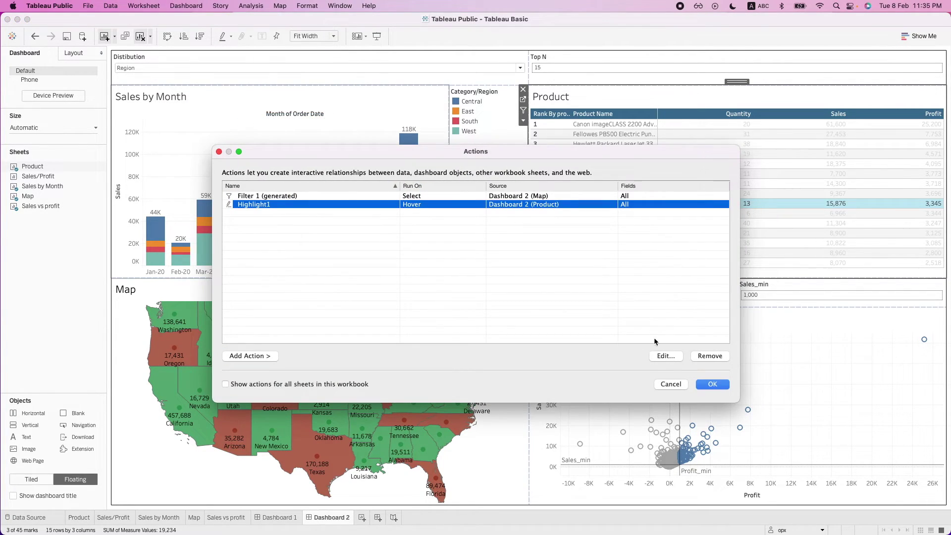
pyautogui.click(669, 358)
pyautogui.click(524, 238)
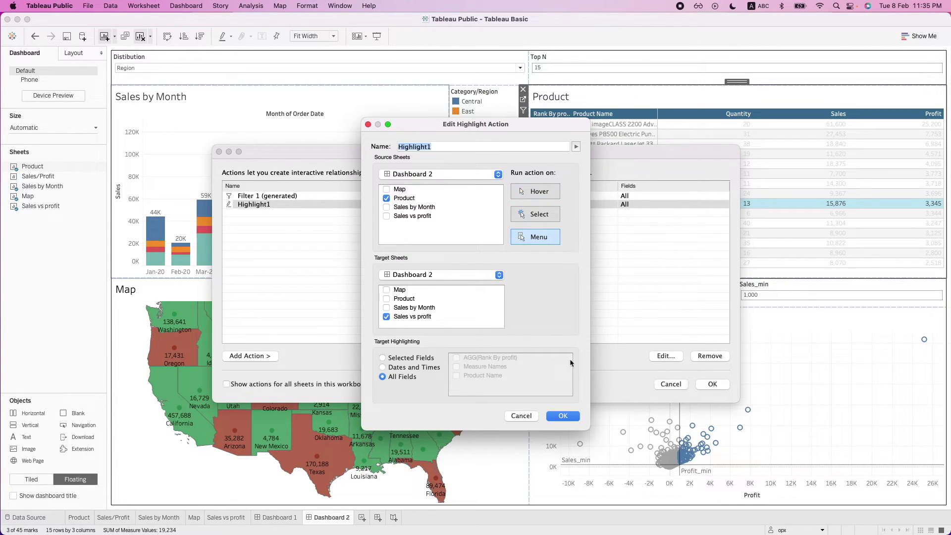
pyautogui.click(563, 416)
pyautogui.click(713, 384)
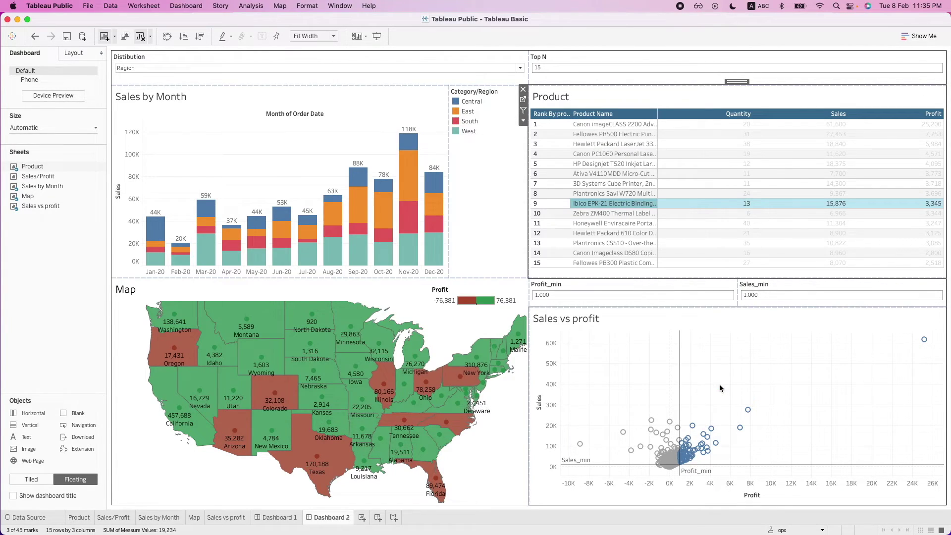
# Test the highlight on Plantronics Savi W720, Plantronics CS510 and Ibico EPK-21, then enter presentation mode.
pyautogui.click(629, 194)
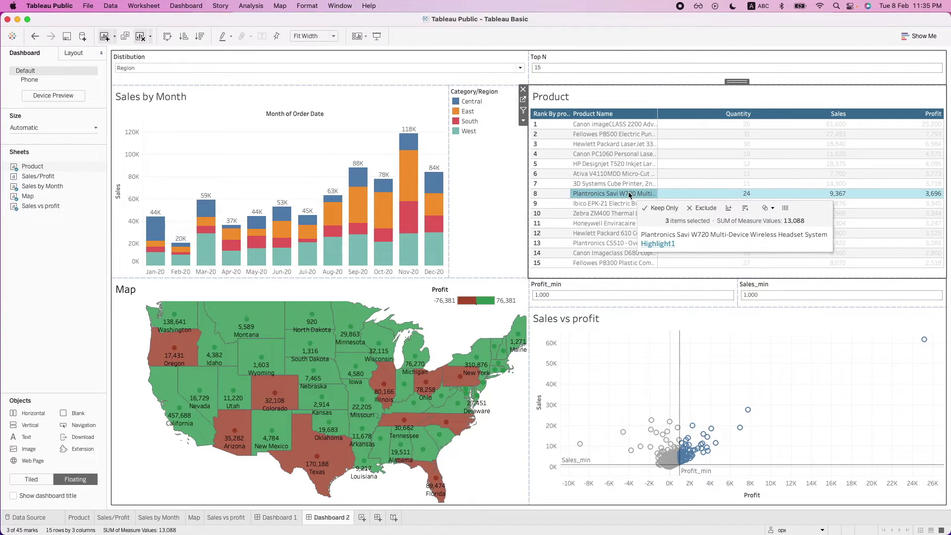
pyautogui.click(658, 244)
pyautogui.click(639, 243)
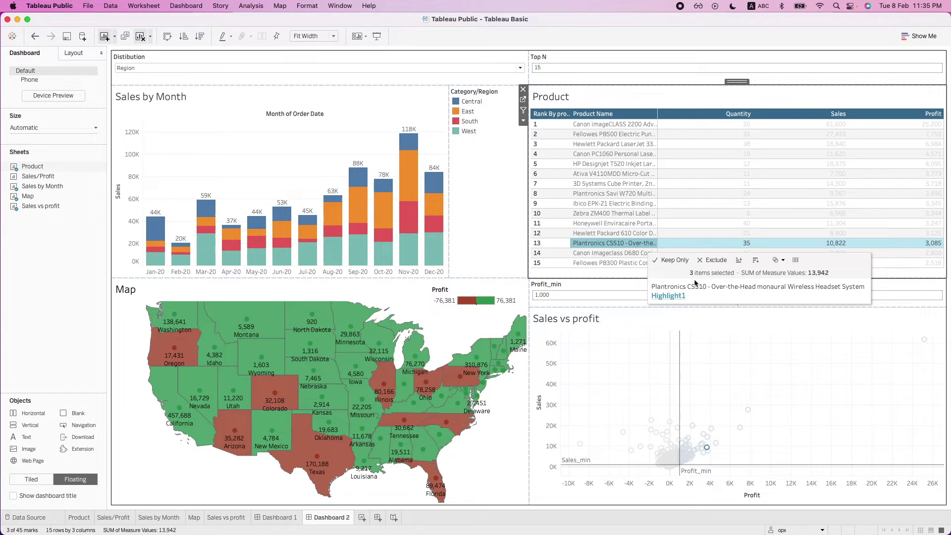
pyautogui.click(680, 296)
pyautogui.click(625, 204)
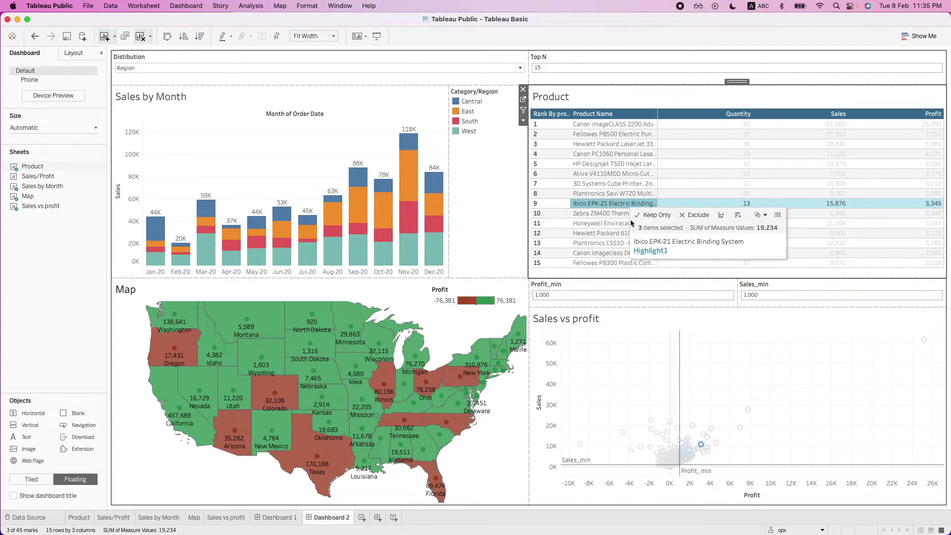
pyautogui.click(648, 251)
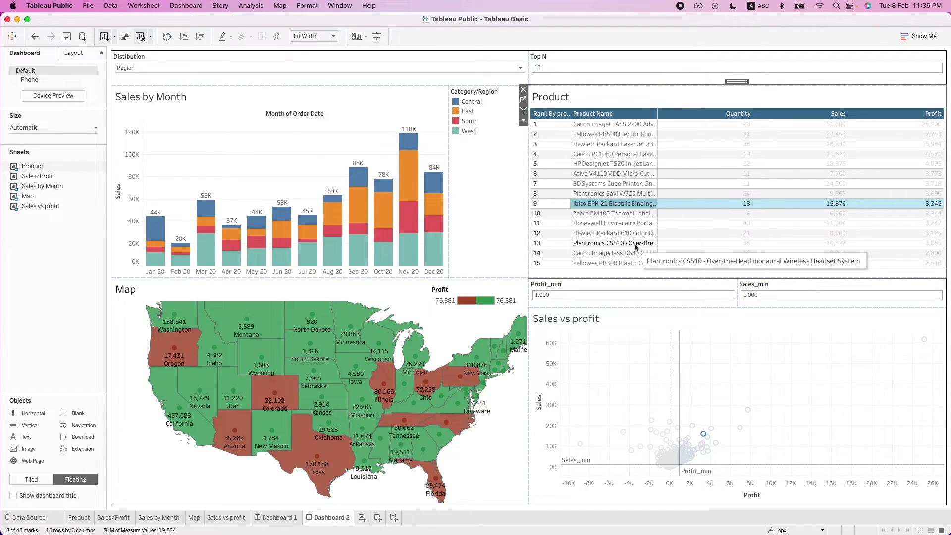
pyautogui.press('F7')
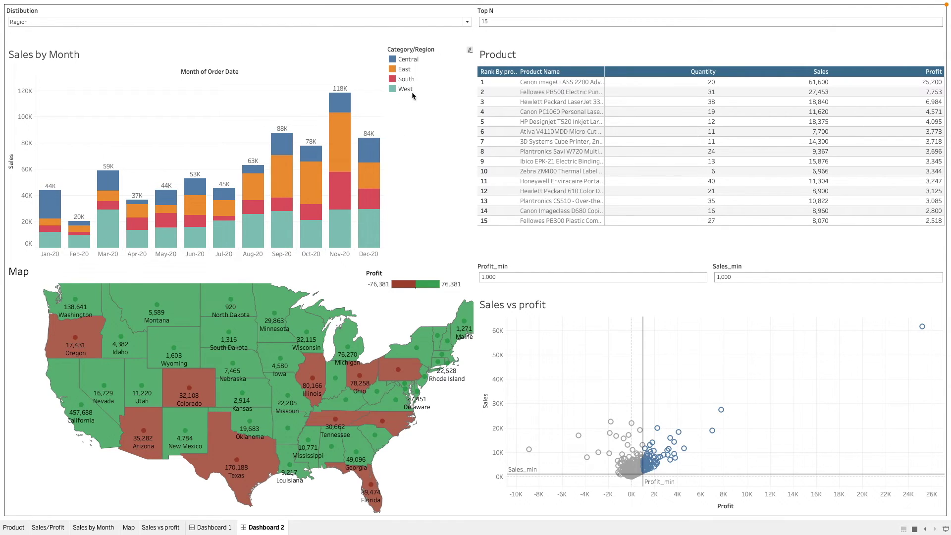
# Switch the Distribution parameter to Category, then back to Region.
pyautogui.click(396, 22)
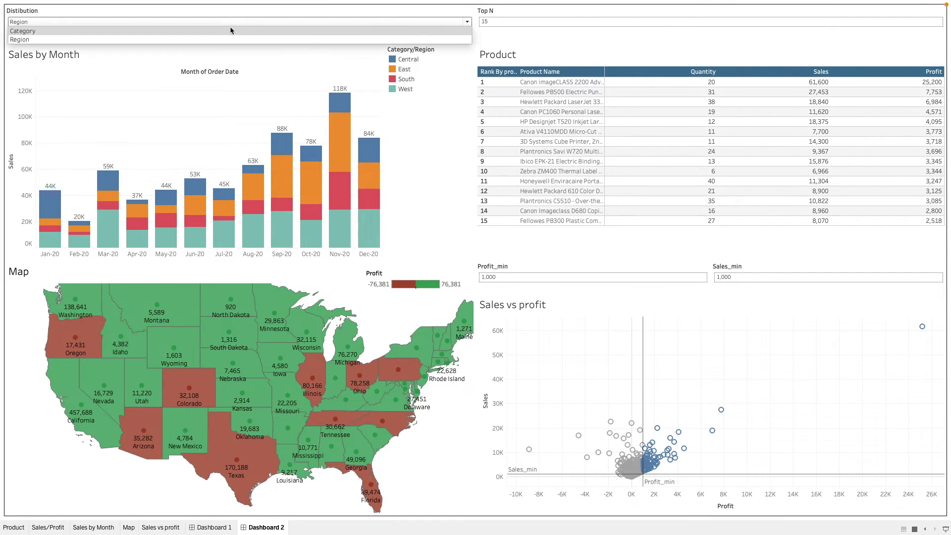
pyautogui.click(166, 33)
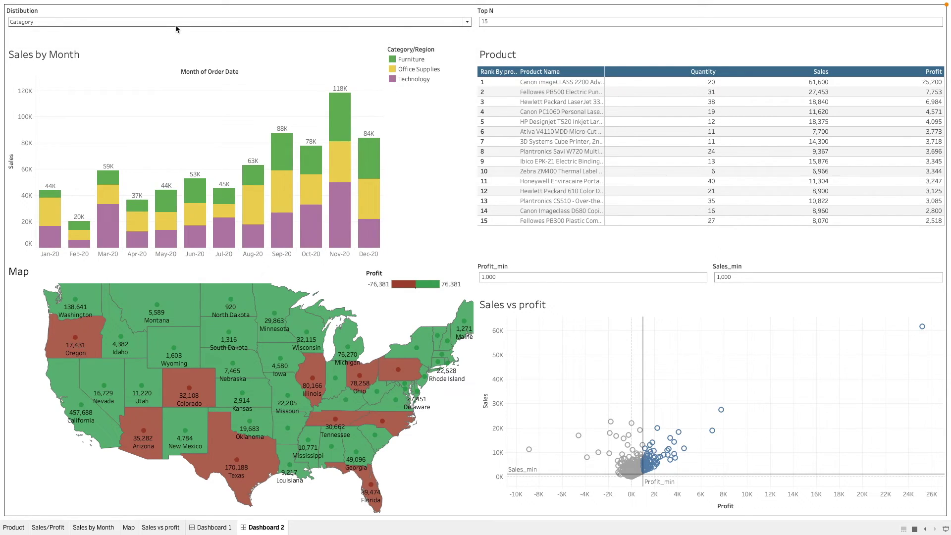
pyautogui.click(184, 20)
pyautogui.click(167, 37)
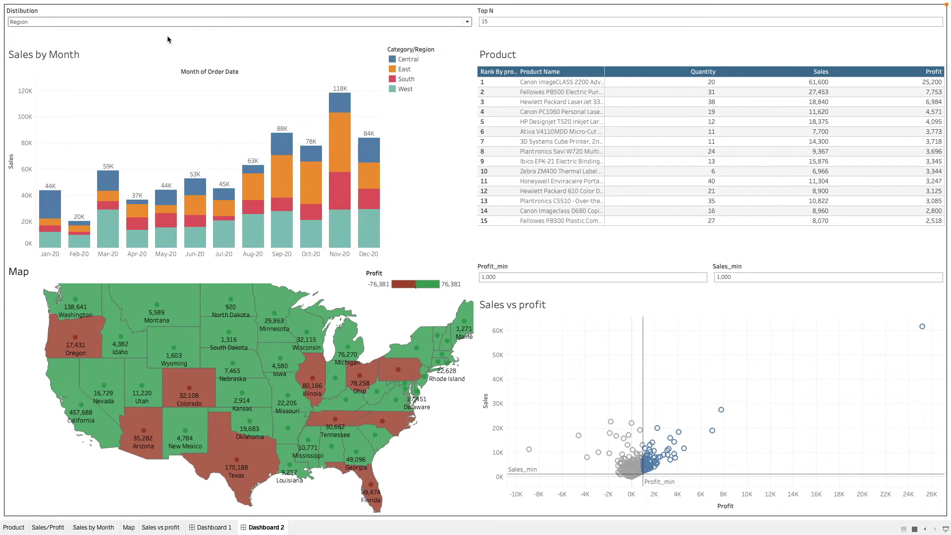
# Set Top N to 10, then to 20, and pick Oregon on the map.
pyautogui.click(556, 20)
pyautogui.write('10')
pyautogui.press('Return')
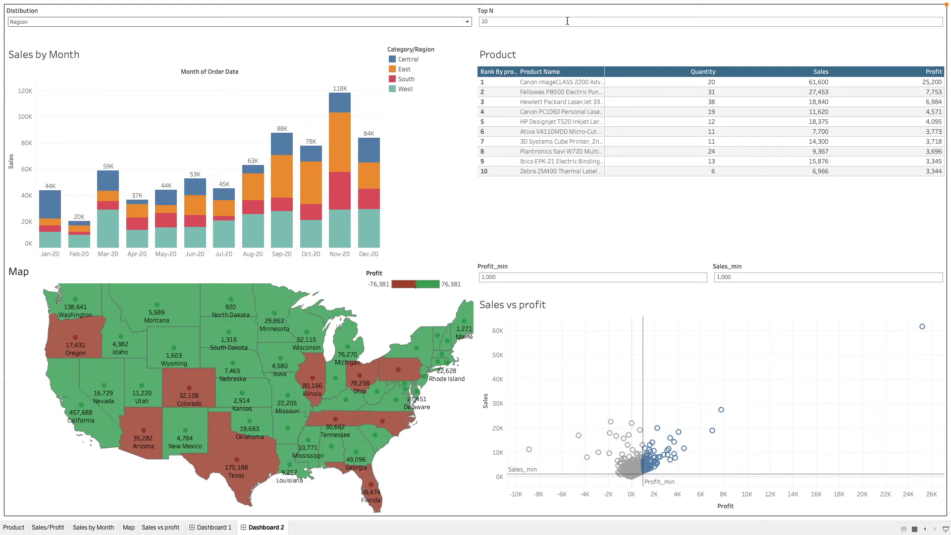
pyautogui.click(541, 22)
pyautogui.write('2')
pyautogui.press('Return')
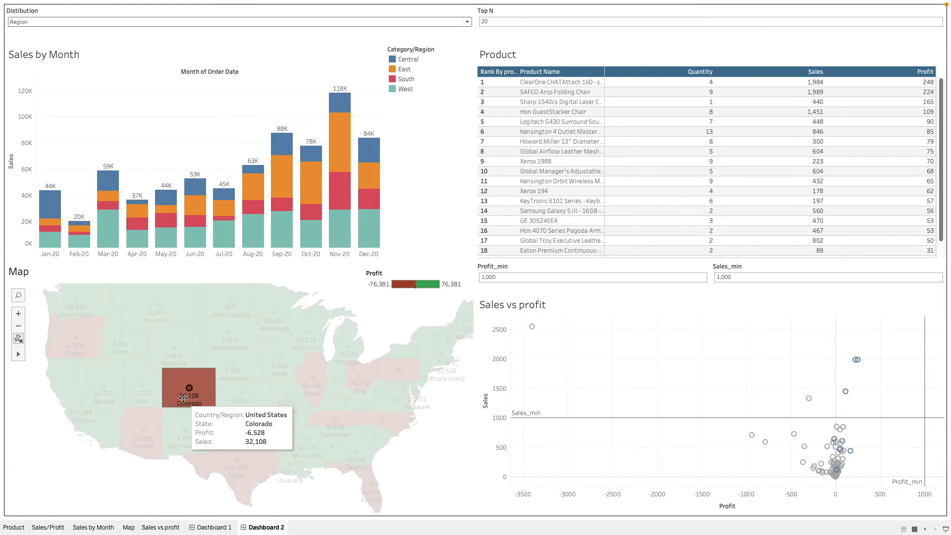
pyautogui.click(87, 353)
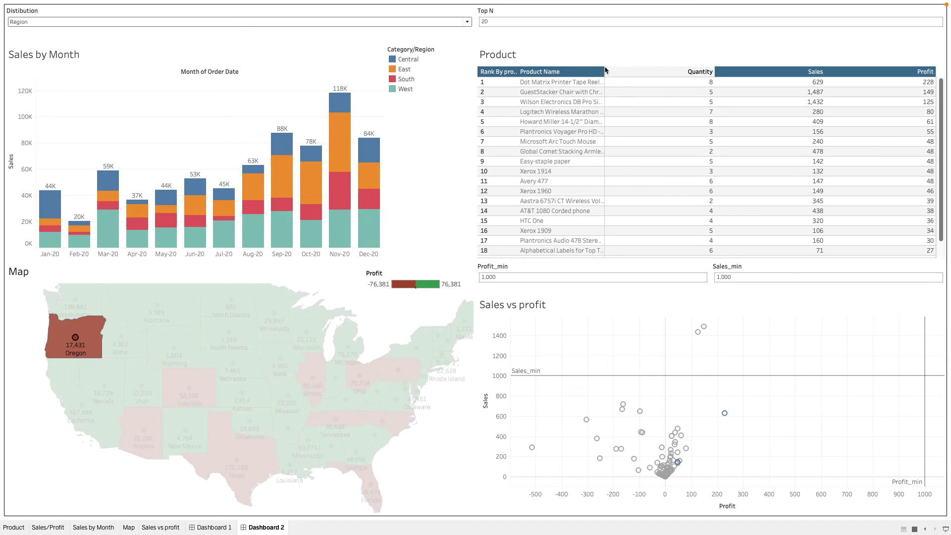
# Change the Profit_min threshold to 500, keeping Sales_min at 3,000.
pyautogui.moveTo(56, 350)
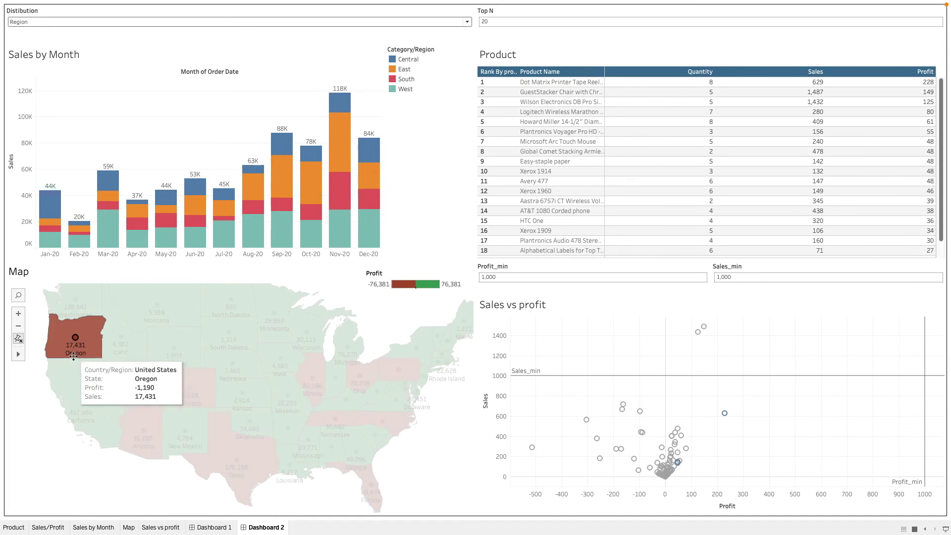
pyautogui.moveTo(118, 382)
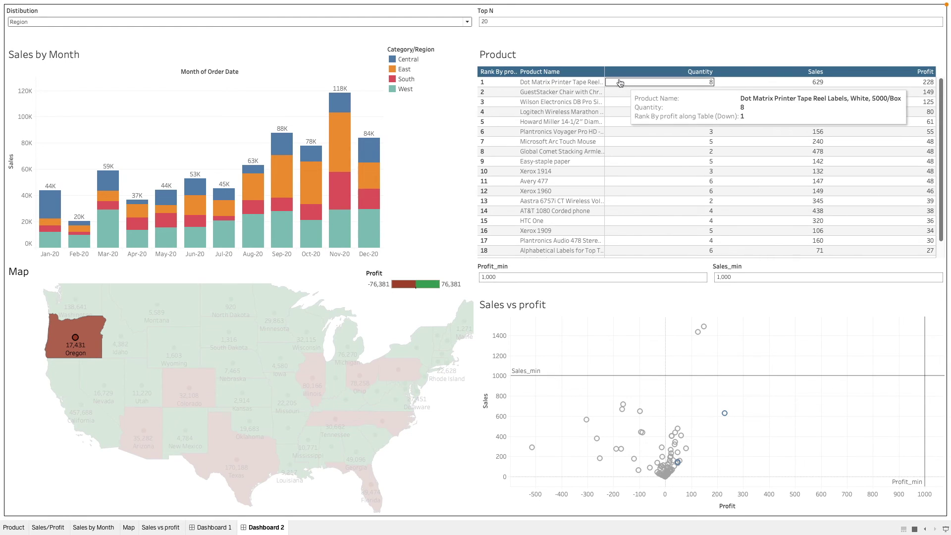
pyautogui.moveTo(604, 164)
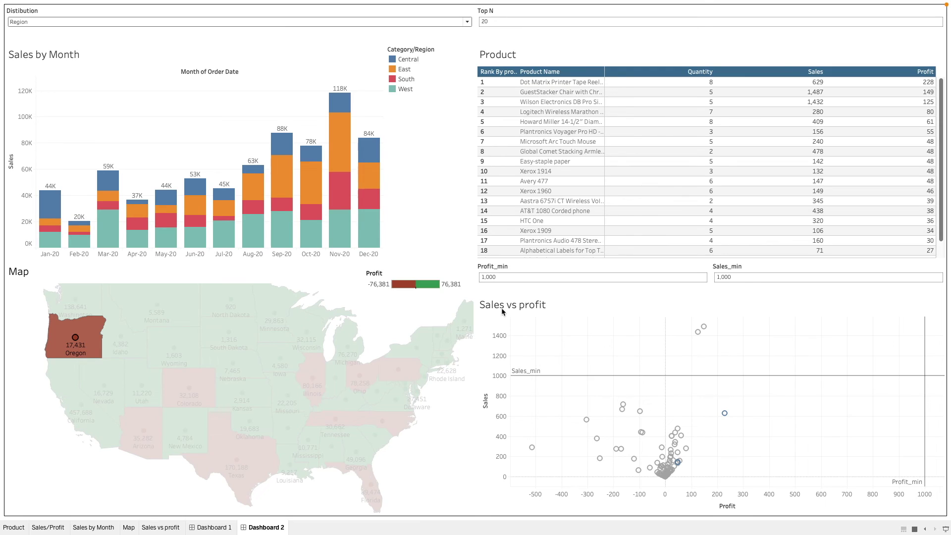
pyautogui.moveTo(717, 172)
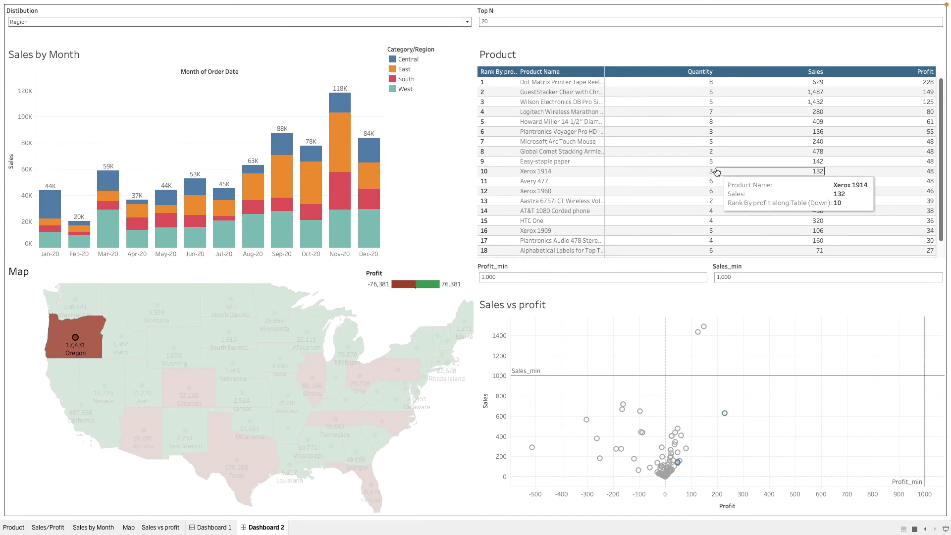
pyautogui.click(573, 276)
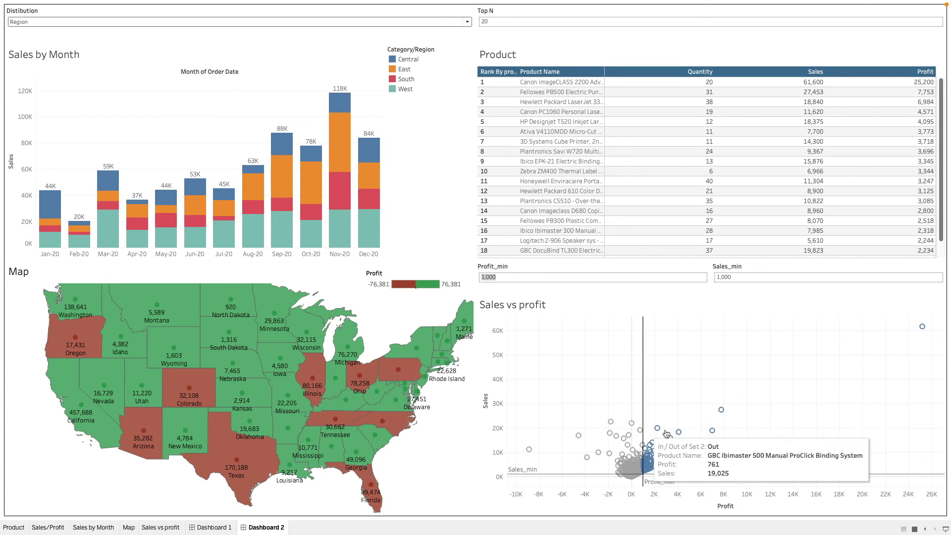
pyautogui.write('500')
pyautogui.press('Return')
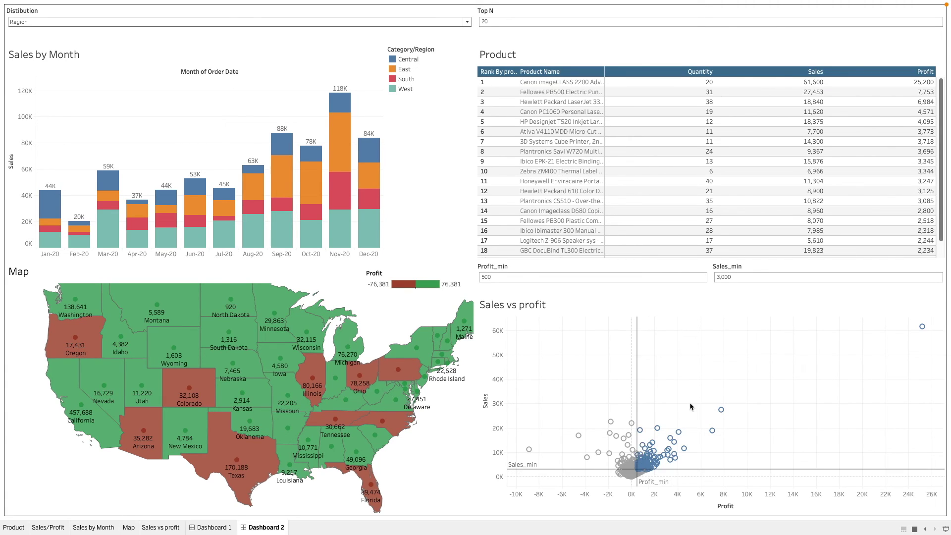